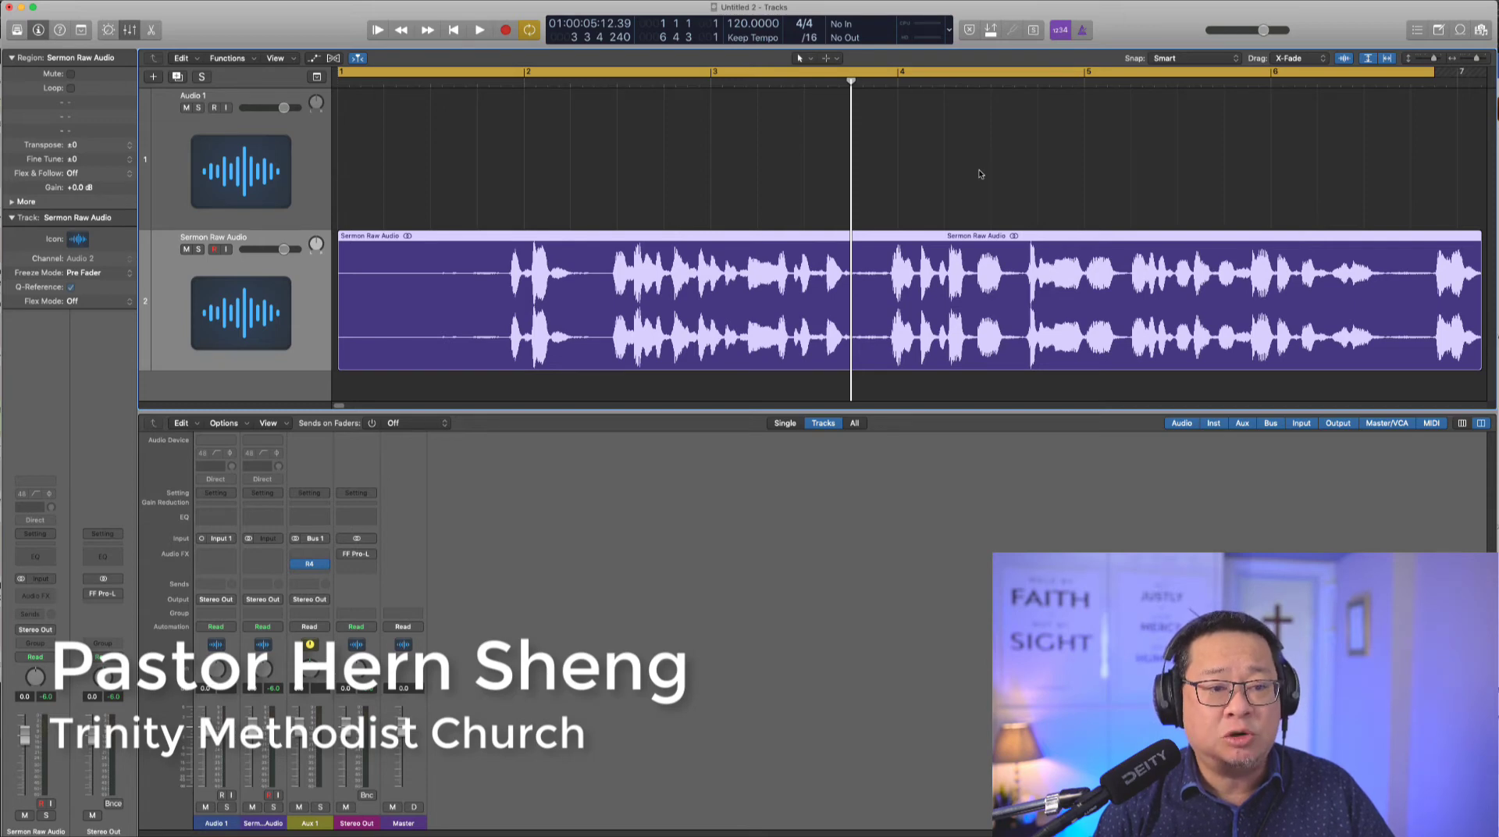
Step: Open FabFilter Pro-L on the Stereo Out and play the sermon through it
key("space")
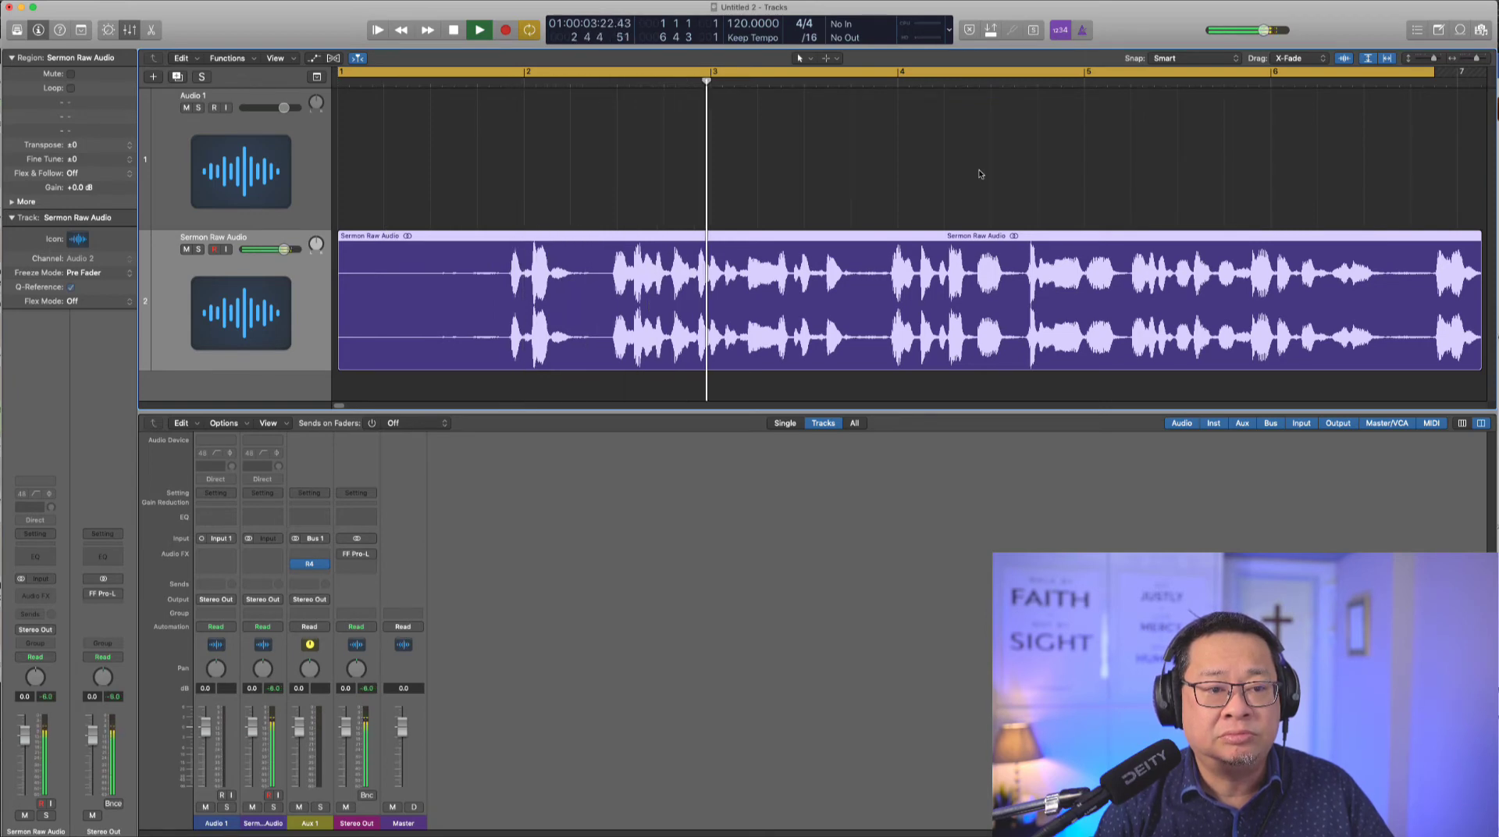
key("space")
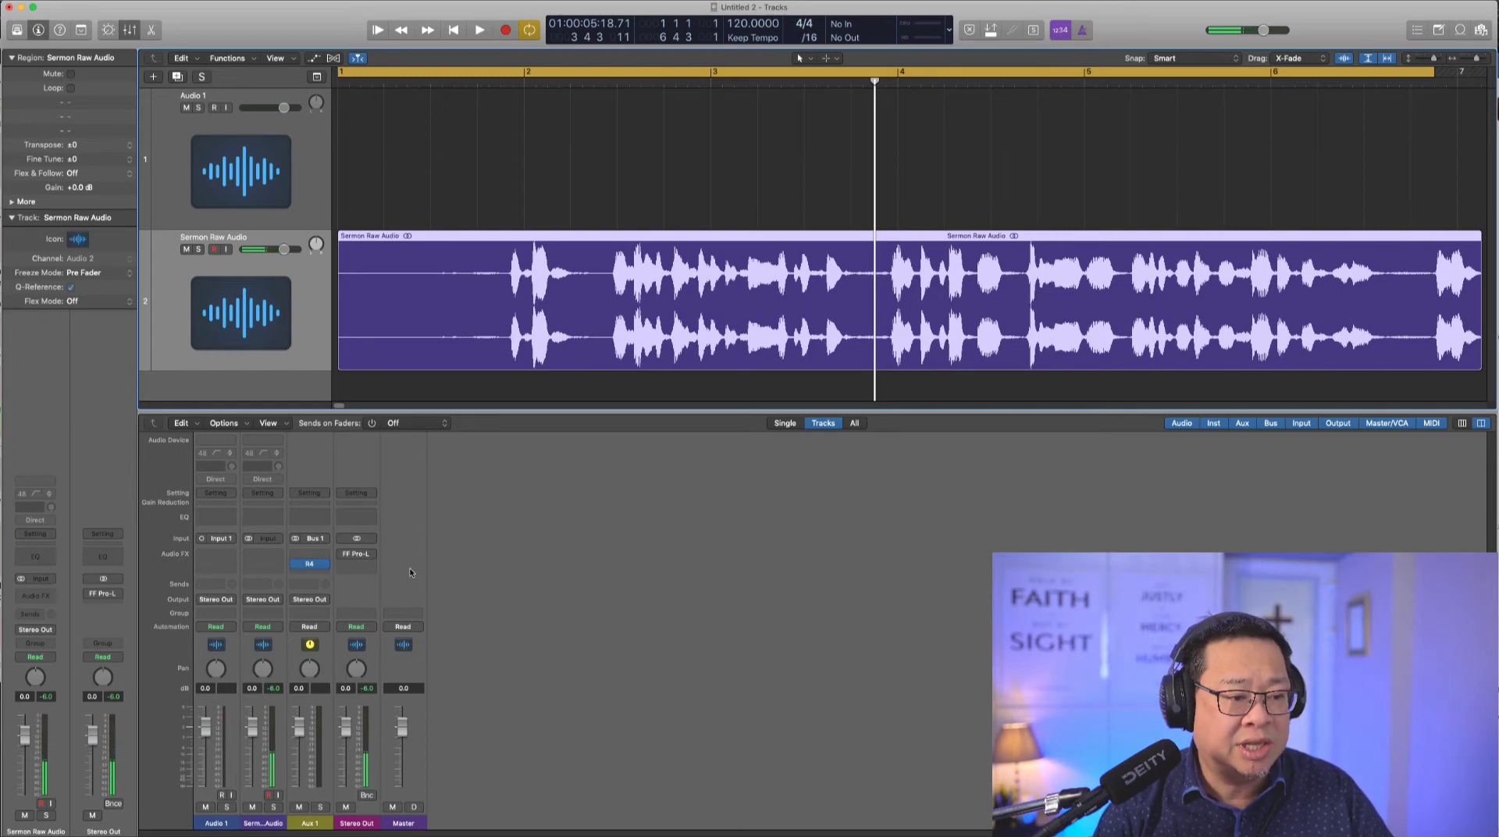
left_click(356, 555)
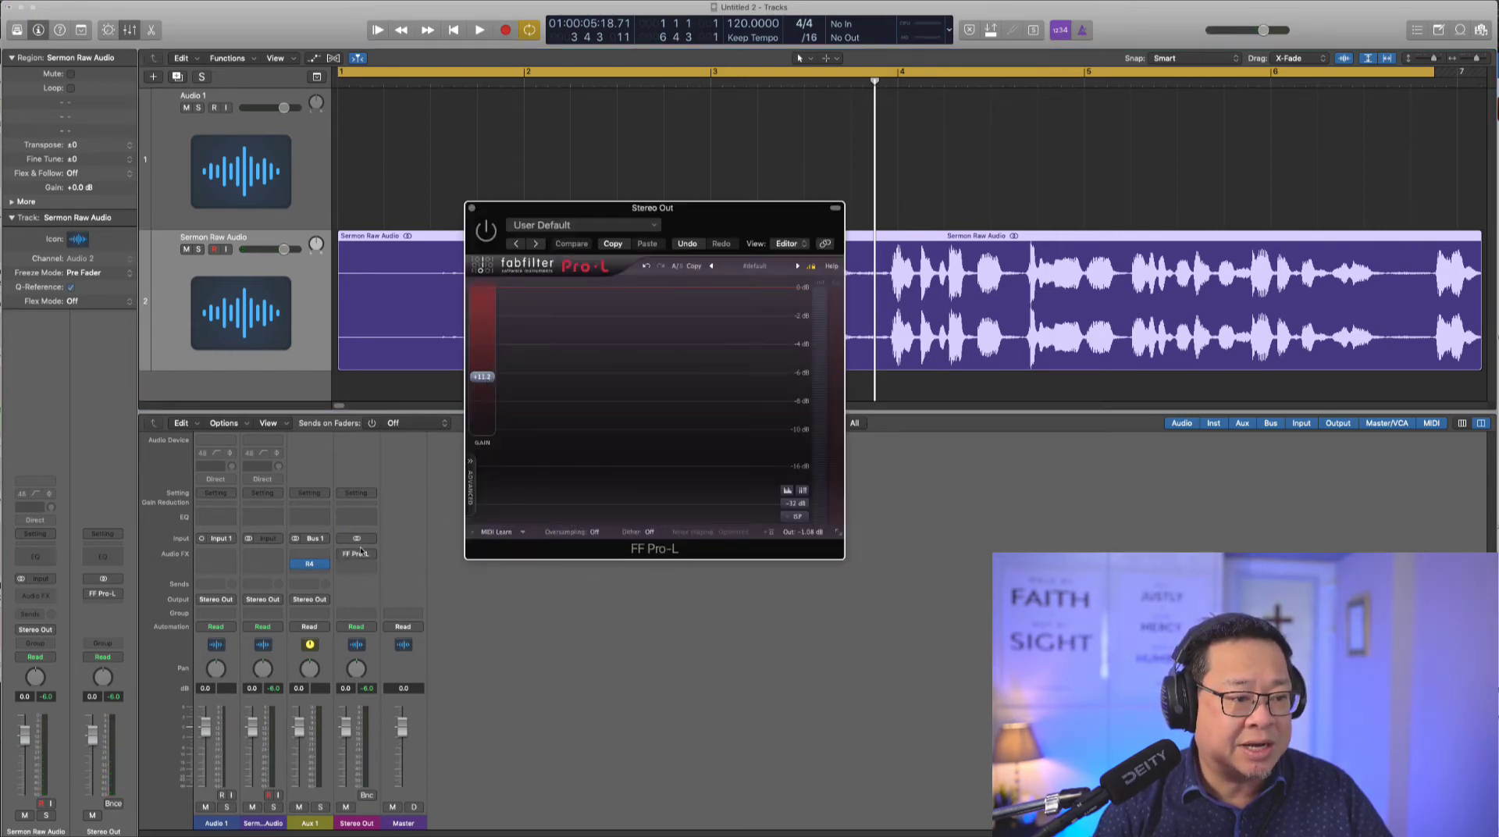
left_click_drag(710, 215, 899, 387)
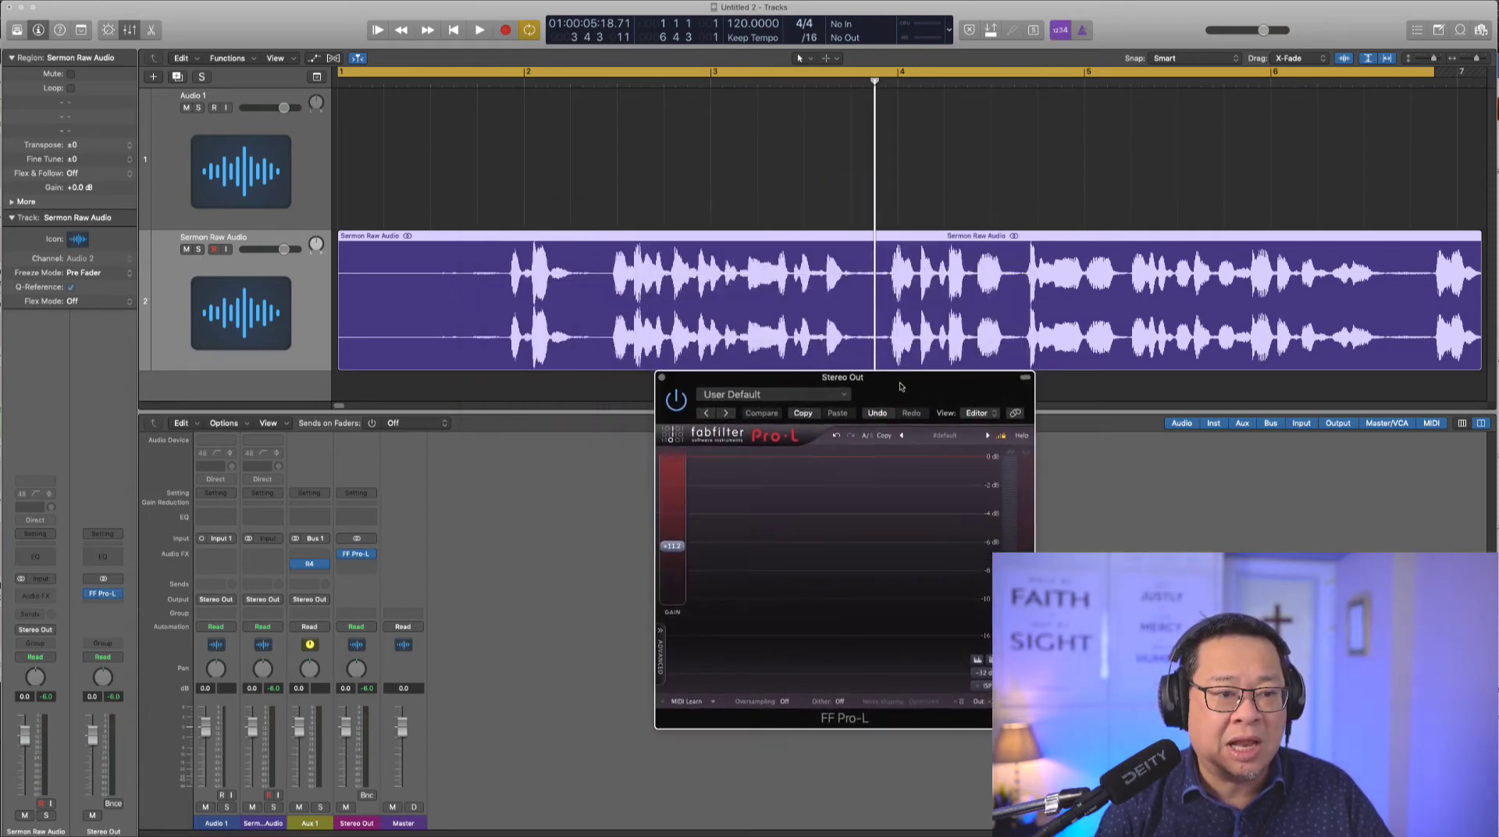
key("space")
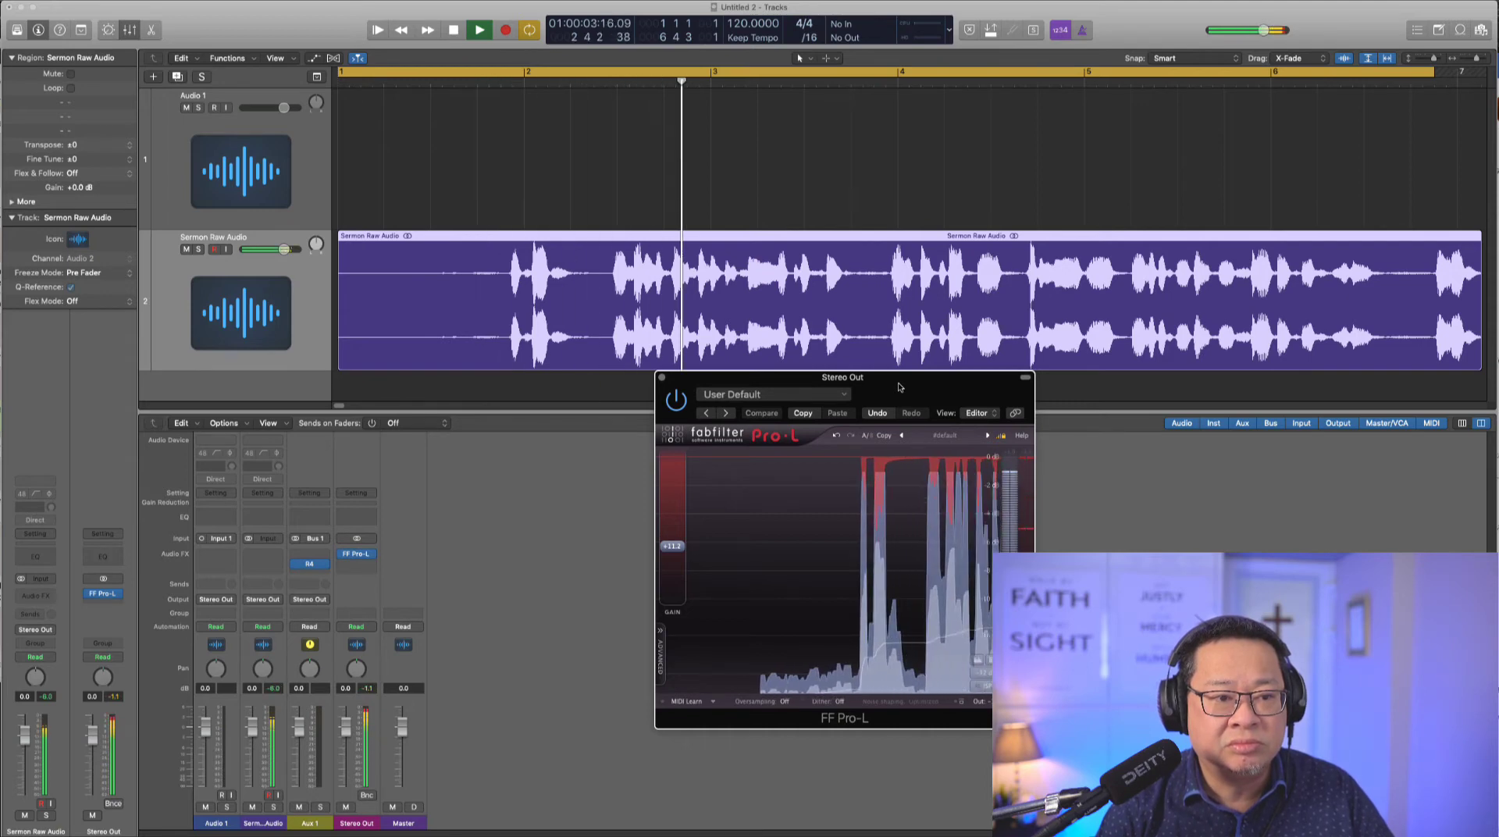
key("space")
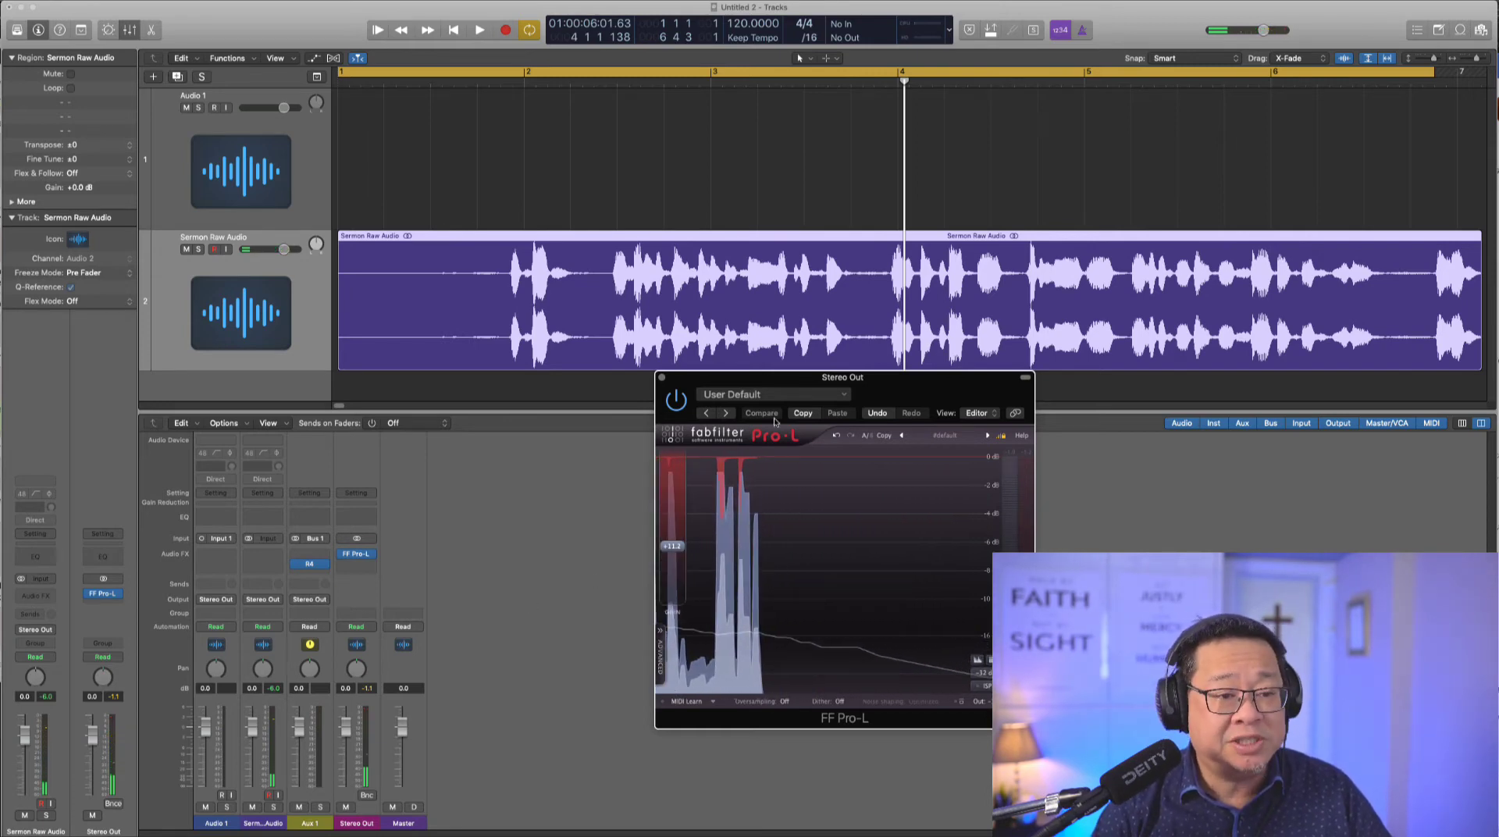
Step: Move the Pro-L window lower and select the sermon audio channel
left_click_drag(793, 381, 856, 449)
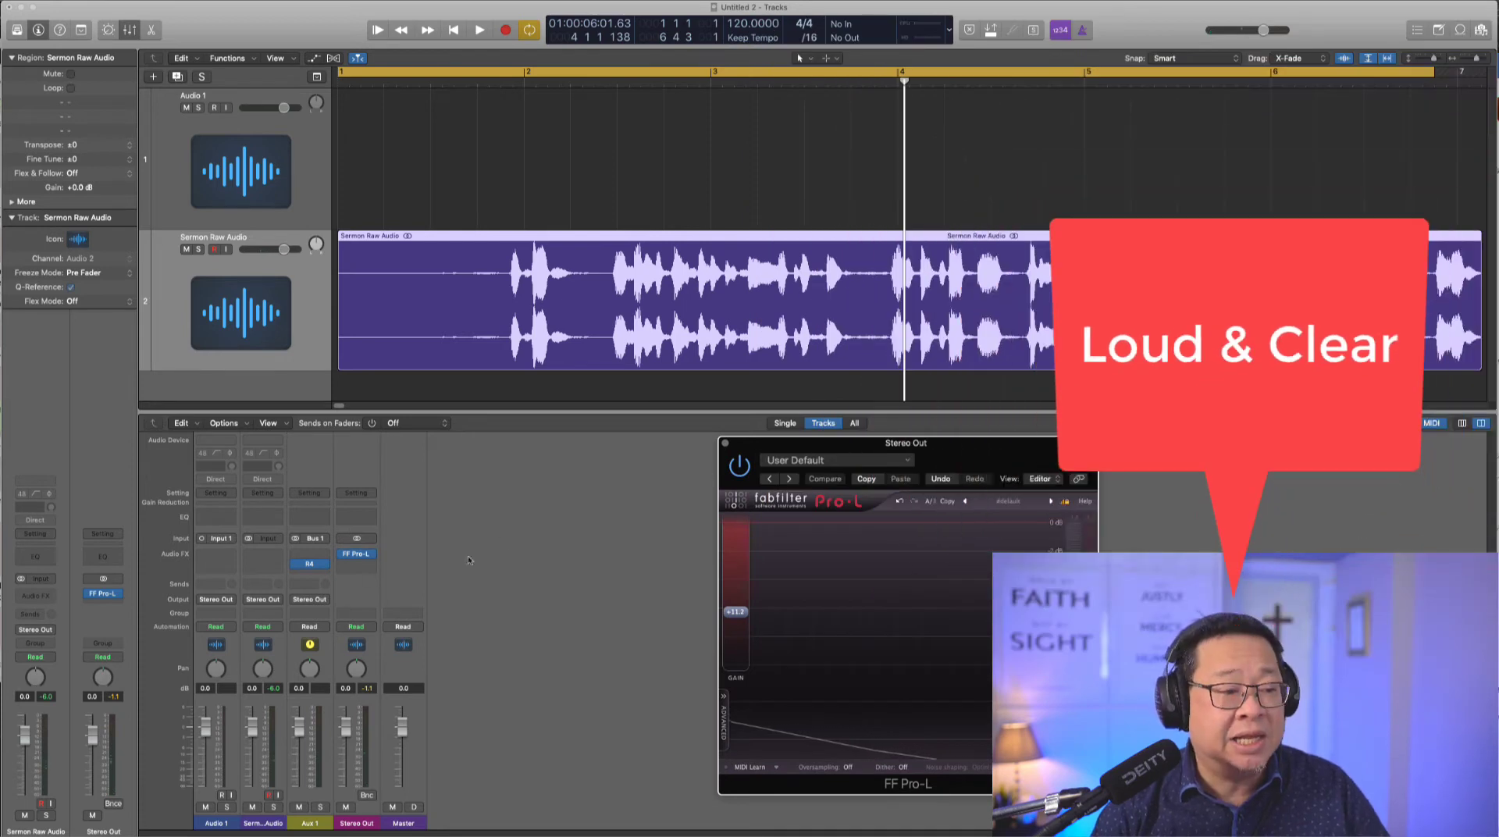
mouse_move(316, 564)
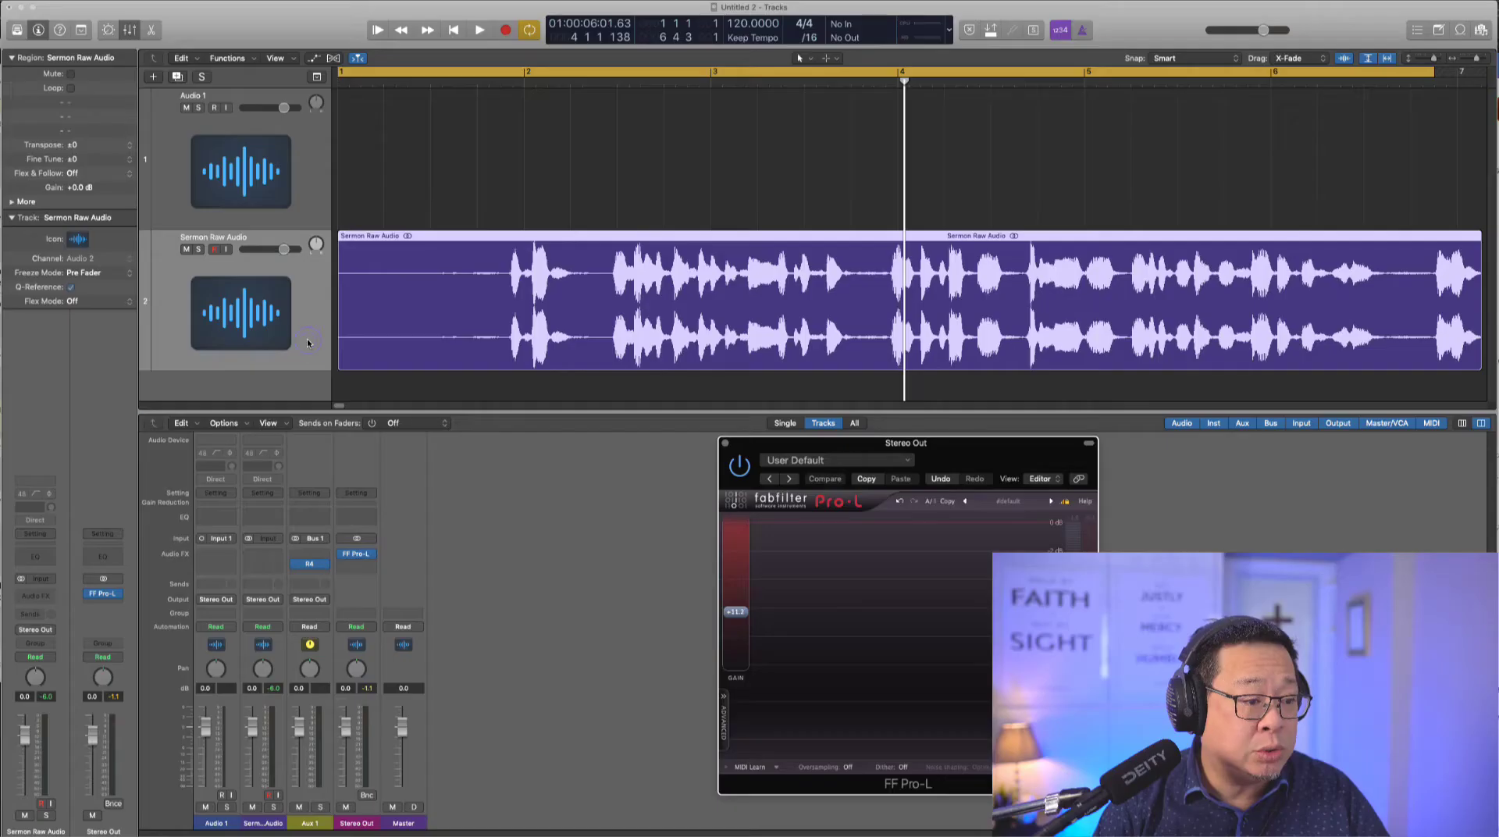
left_click(283, 541)
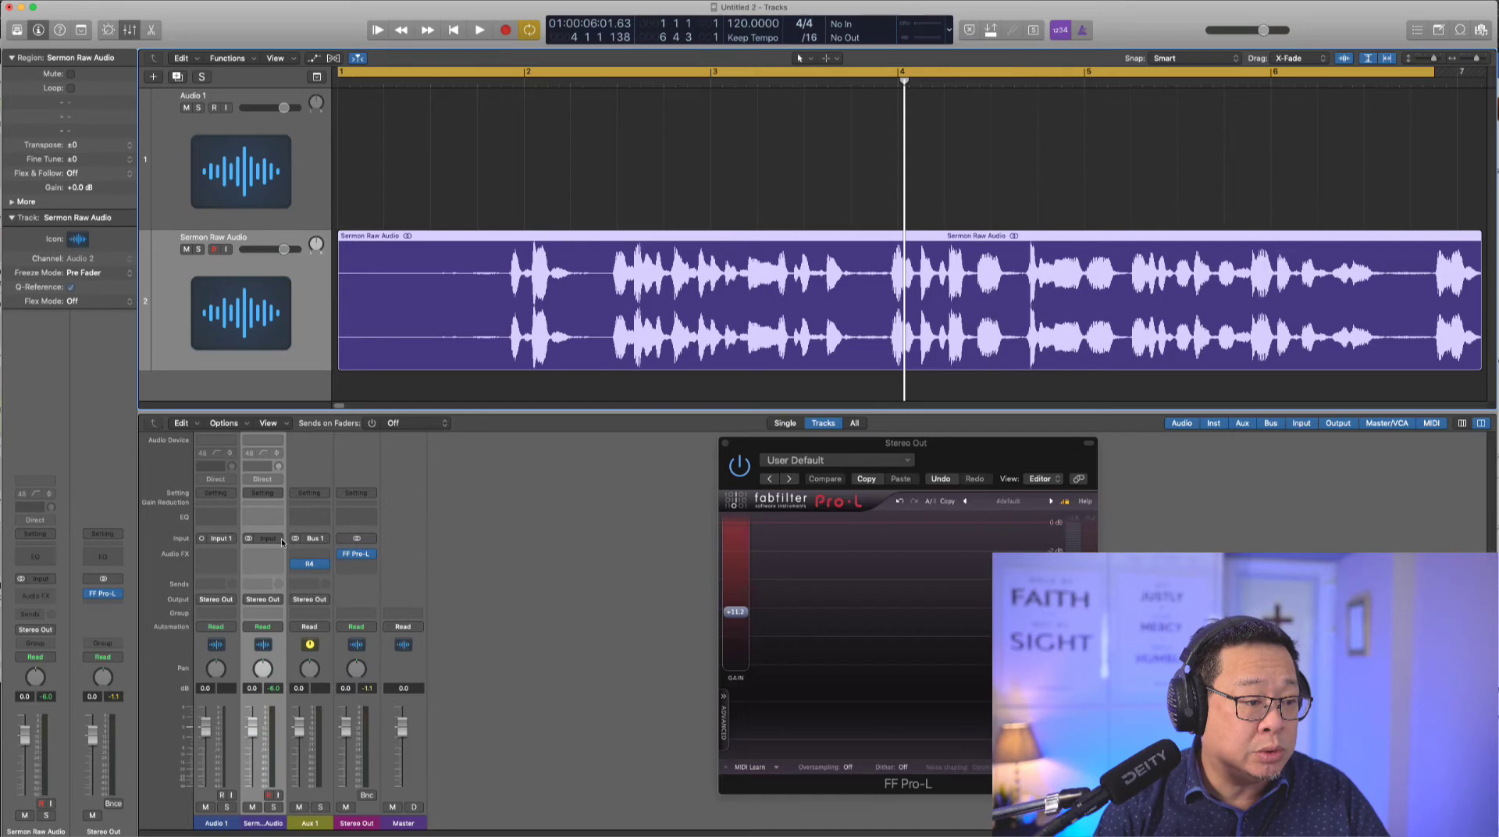
Step: Insert a stereo EQuilibrium on the sermon channel
left_click(274, 568)
mouse_move(319, 640)
left_click(427, 639)
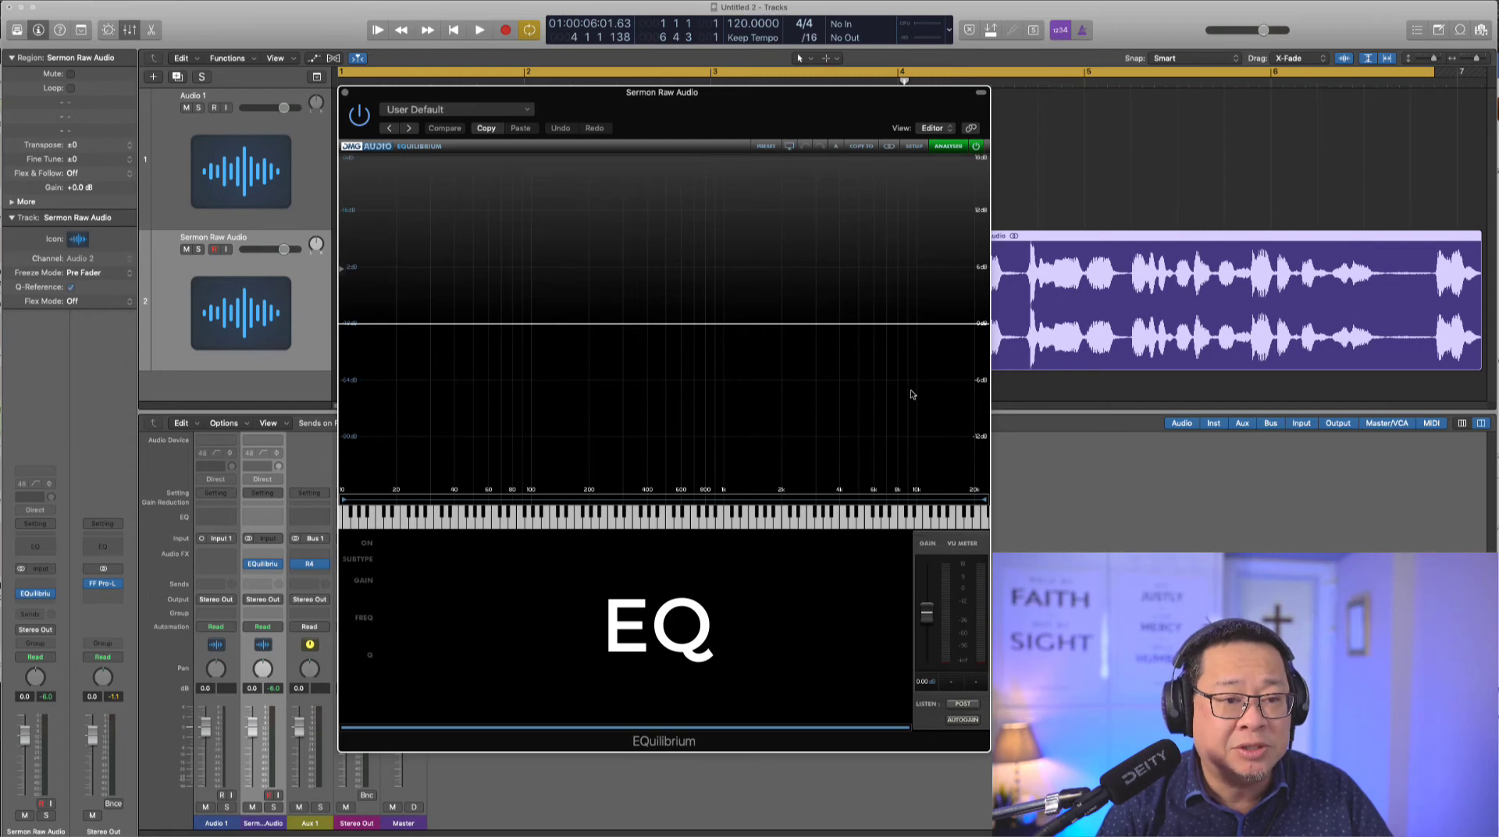
Step: Add a high boost node near 9.4 kHz, +7 dB, and replay the sermon
key("space")
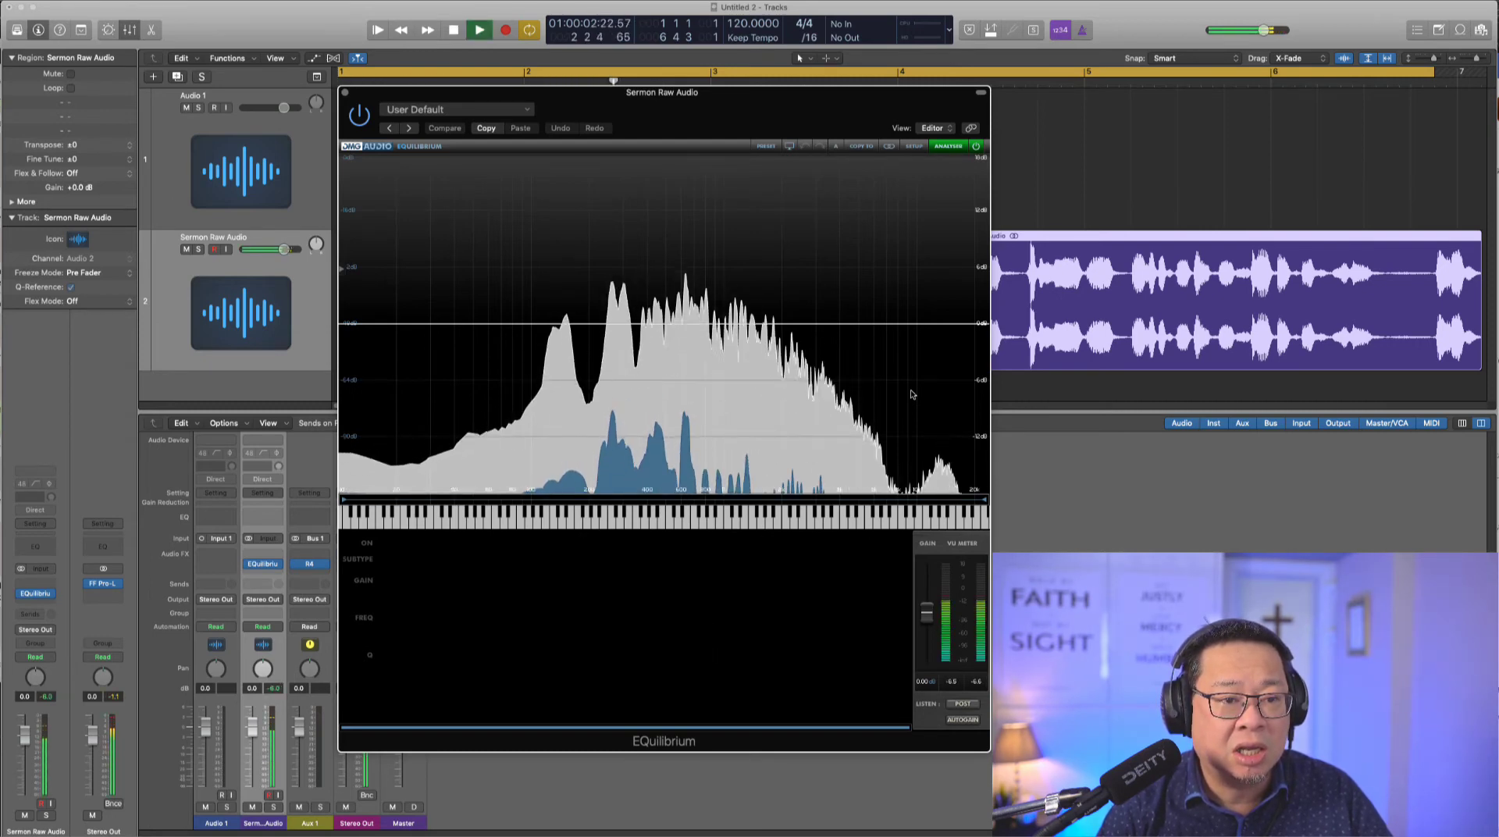
key("space")
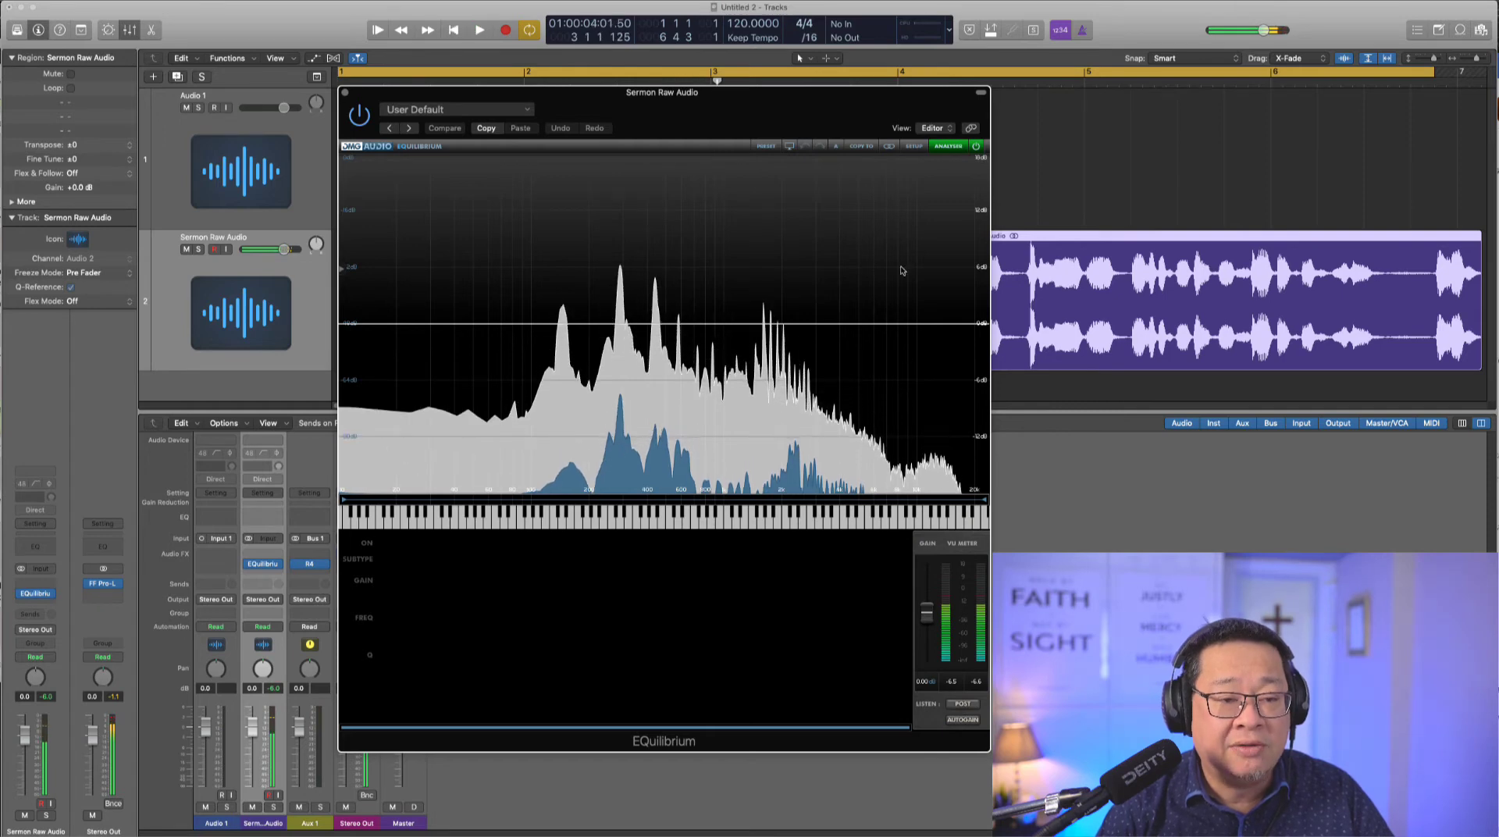
left_click_drag(902, 237, 914, 251)
key("space")
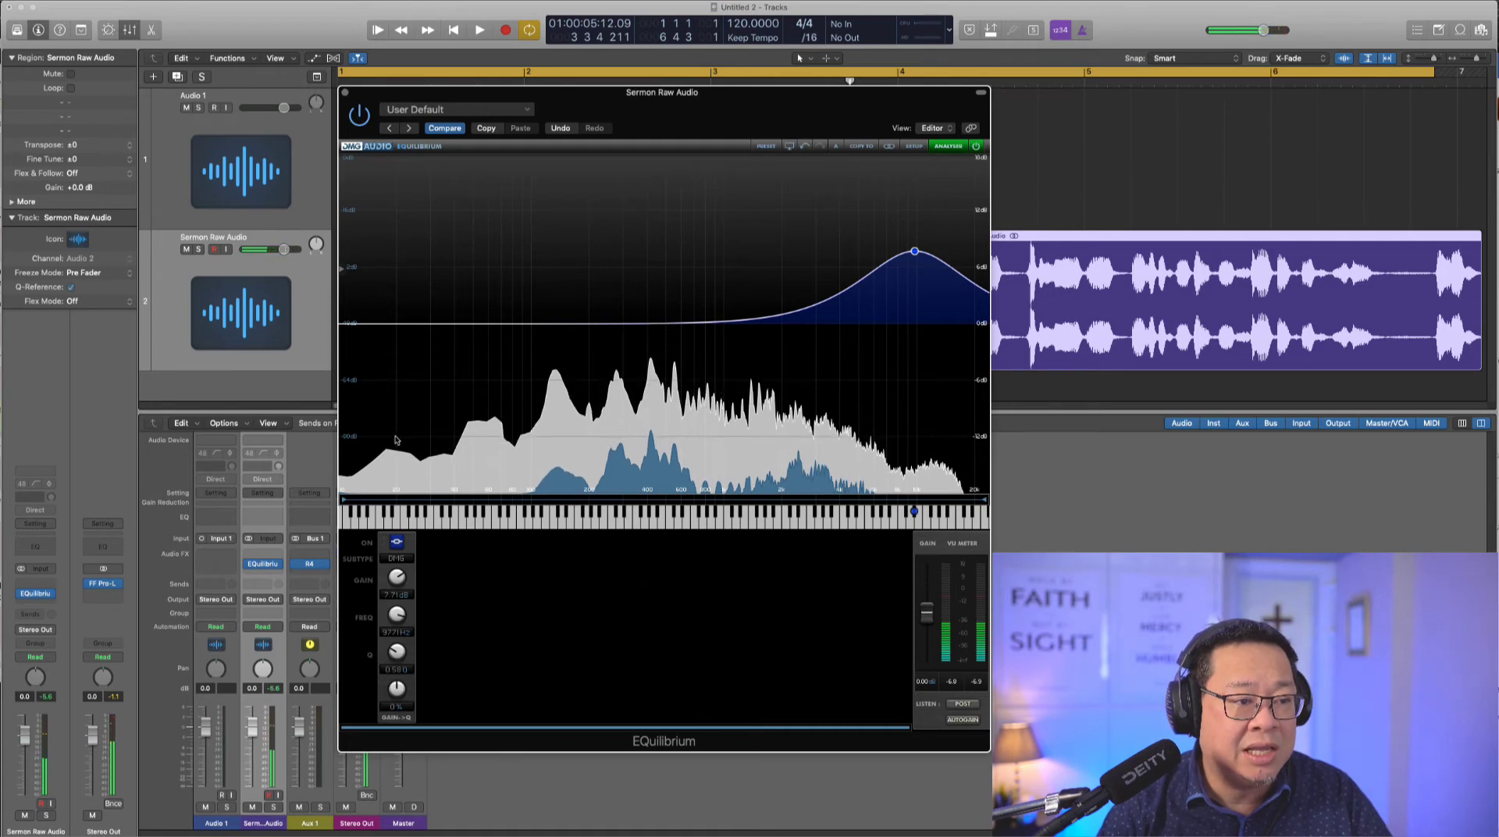
Step: Add a high-pass band and set its cutoff to 99 Hz
double_click(437, 480)
left_click(435, 541)
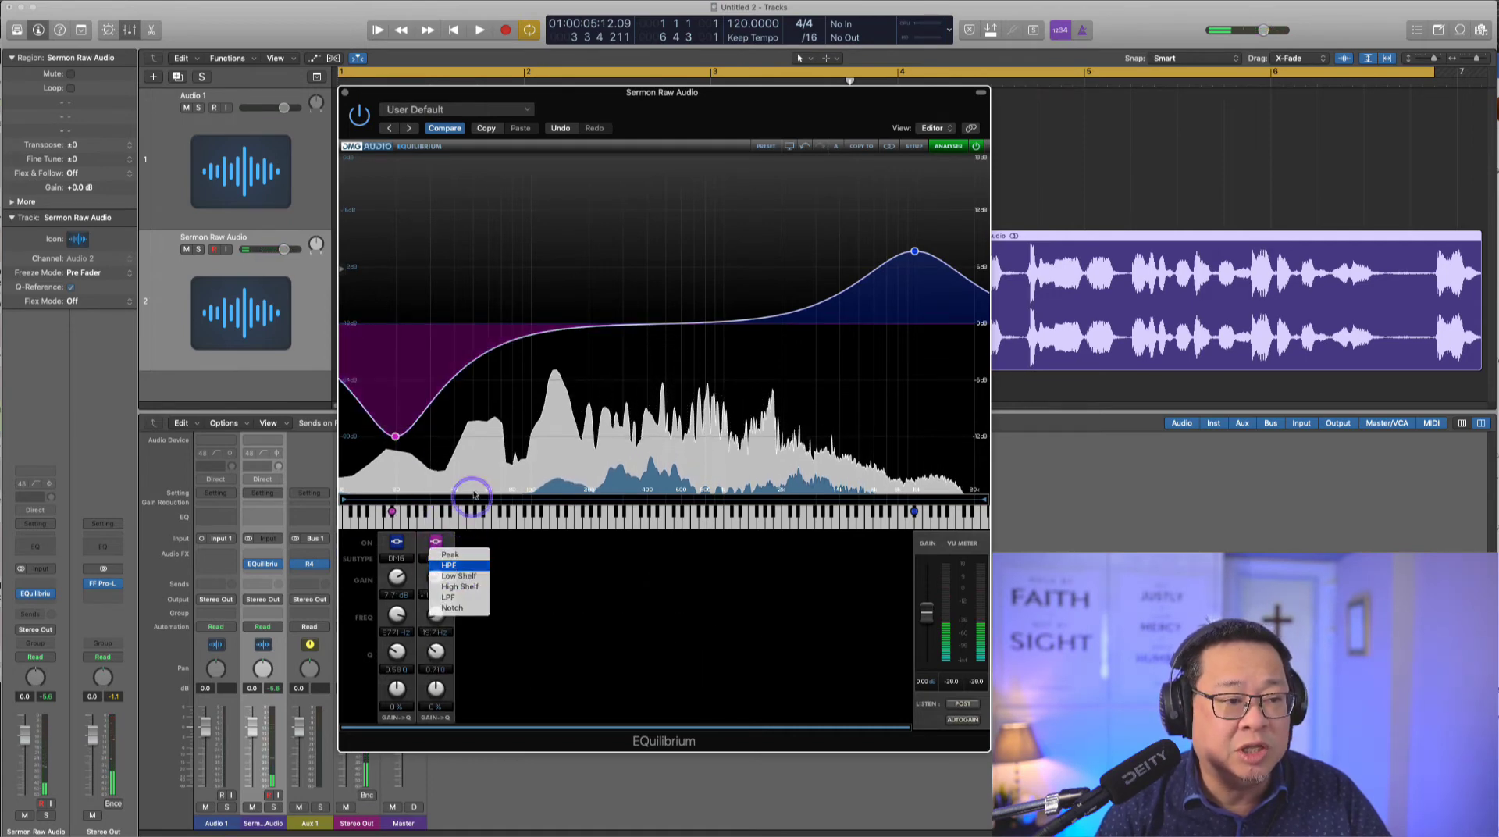
left_click(456, 581)
left_click_drag(396, 324, 531, 324)
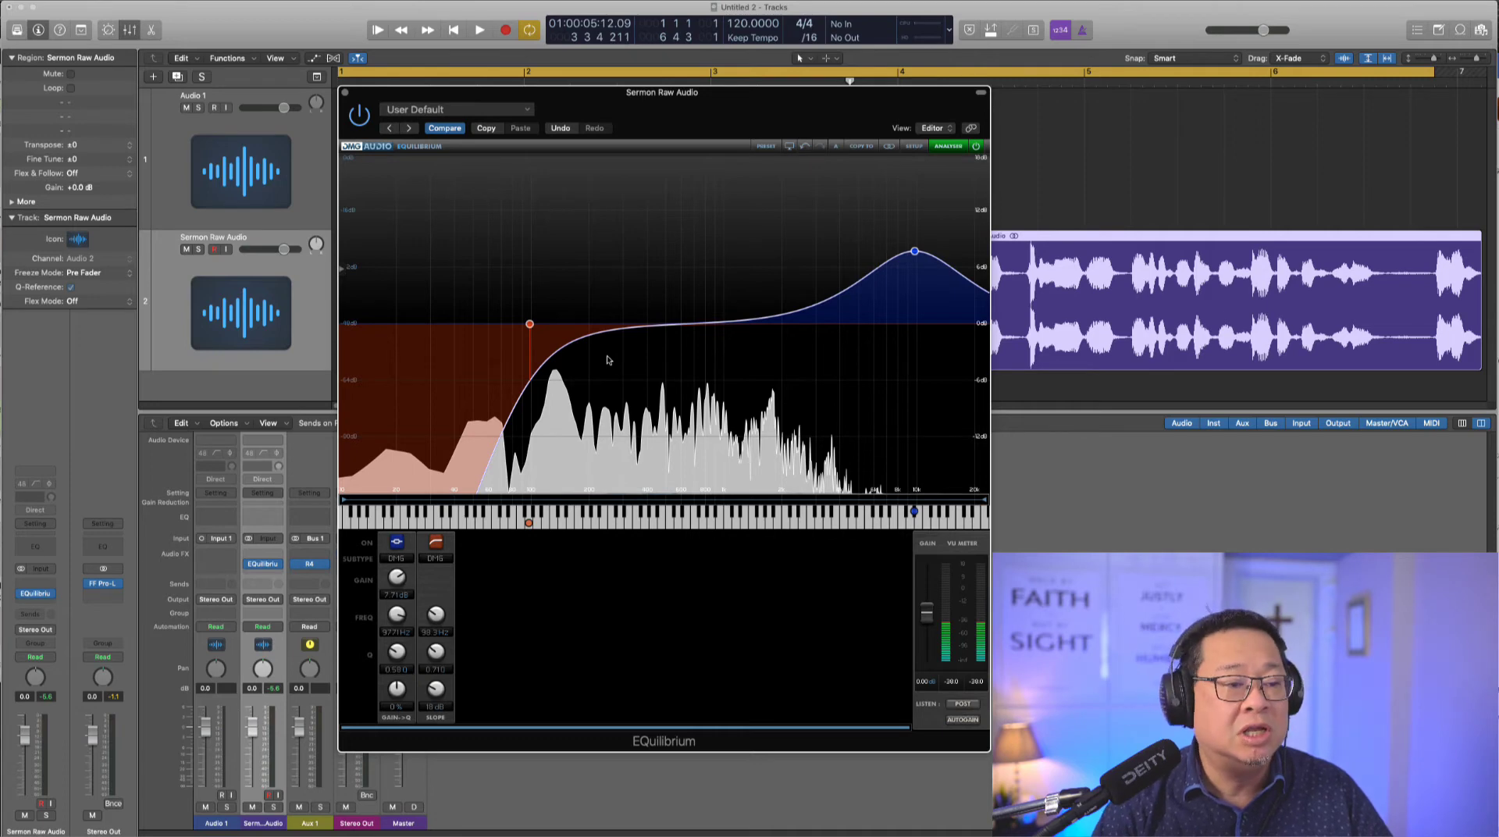
Step: Play the sermon from the start, then add a peak band around 159 Hz
key("Return")
key("space")
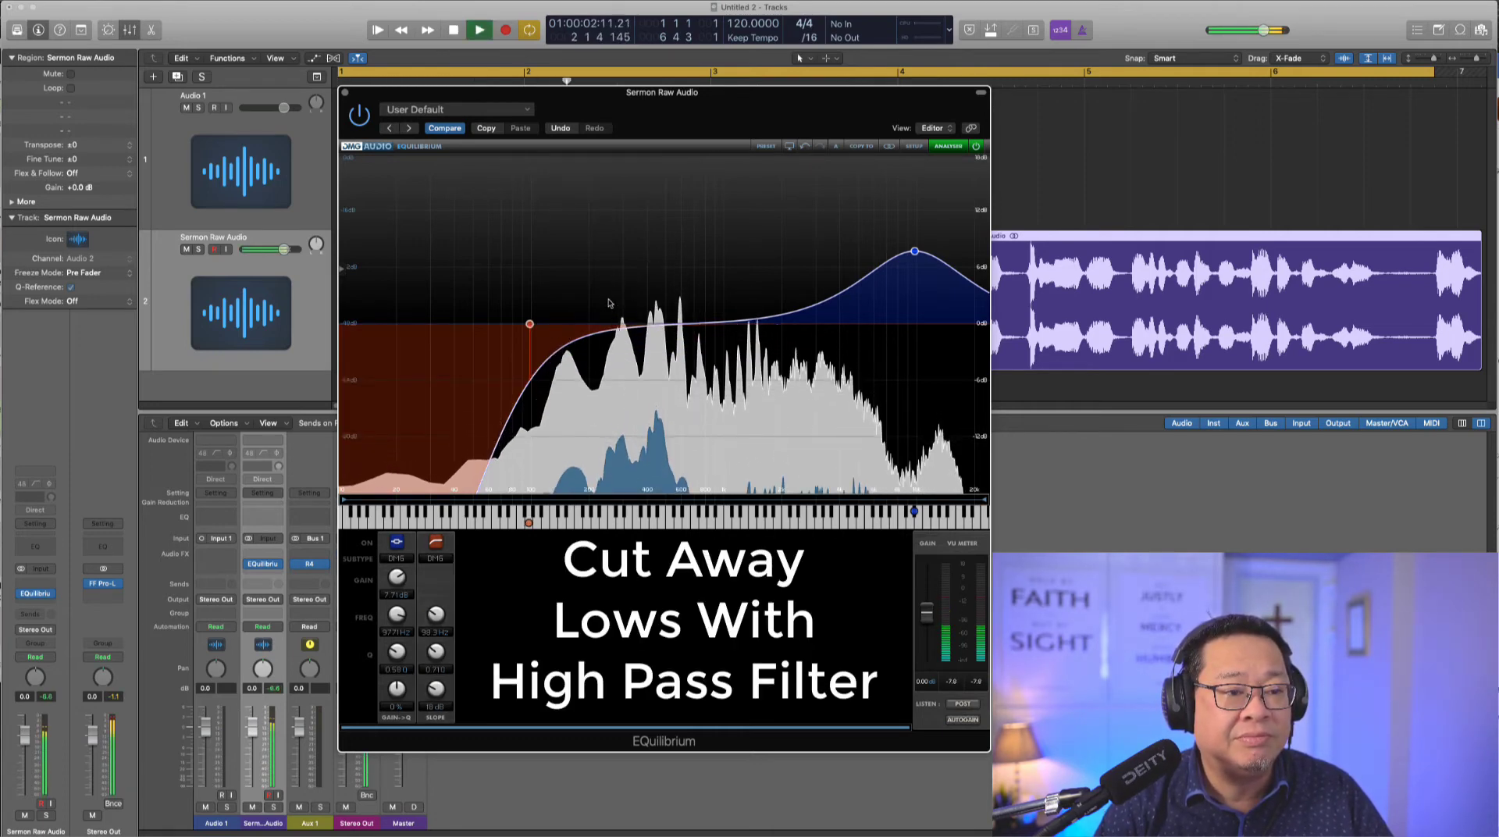
key("space")
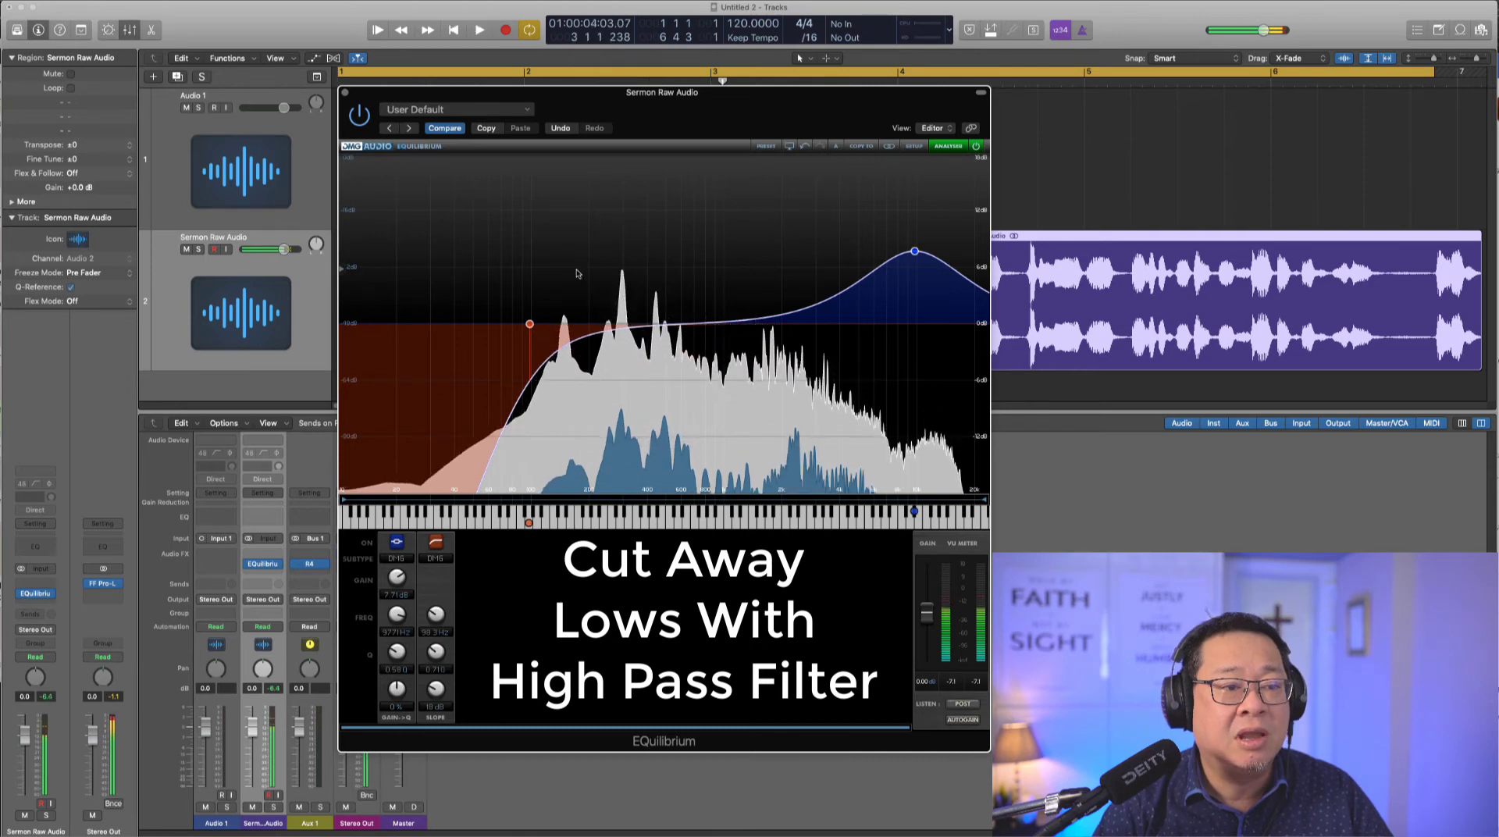
double_click(559, 258)
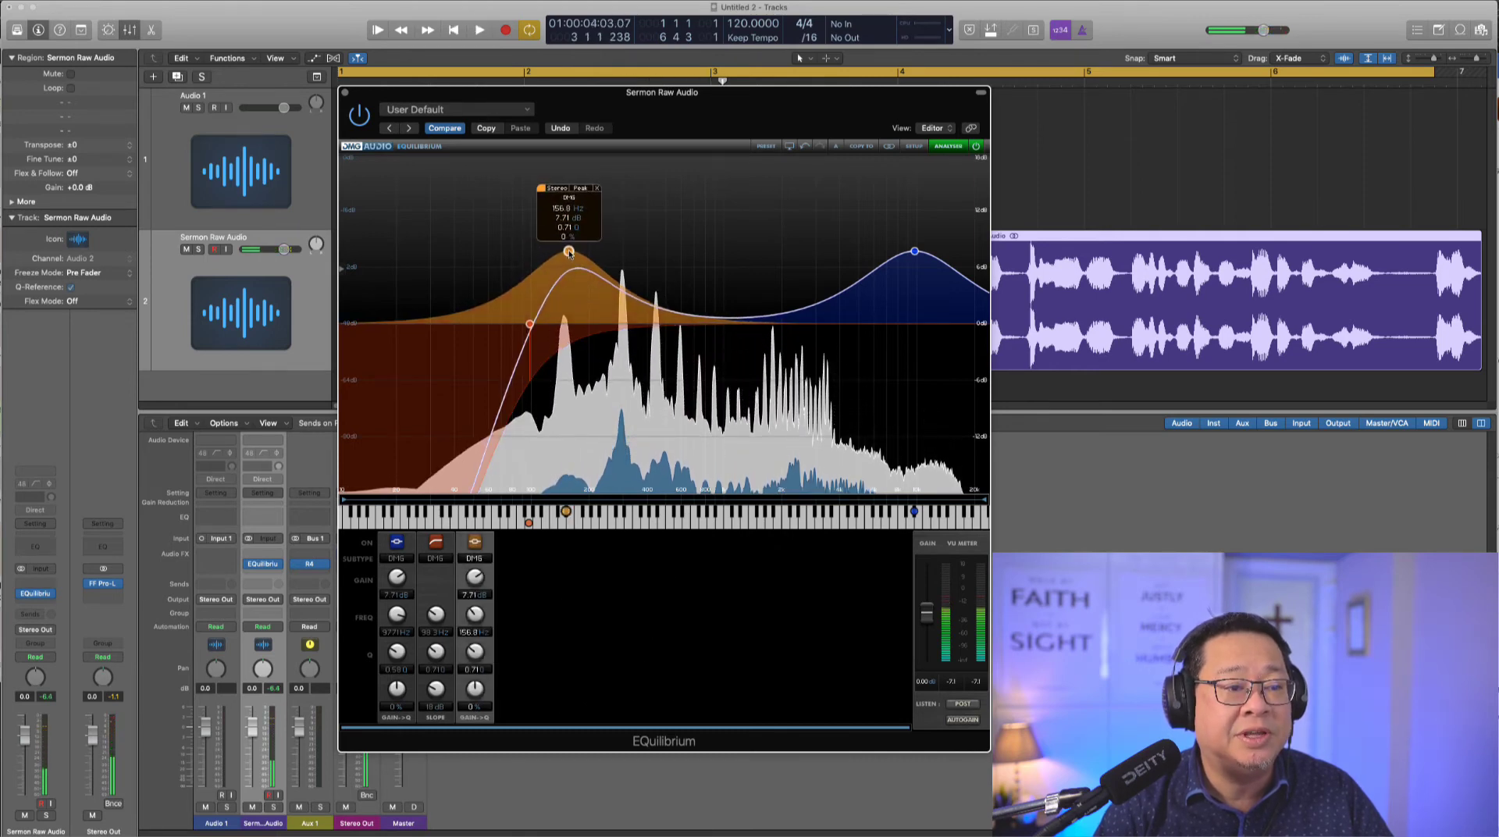
Step: Lower the low-mid boost near 165 Hz and compare the EQ bypassed and on
left_click_drag(571, 253, 560, 249)
key("space")
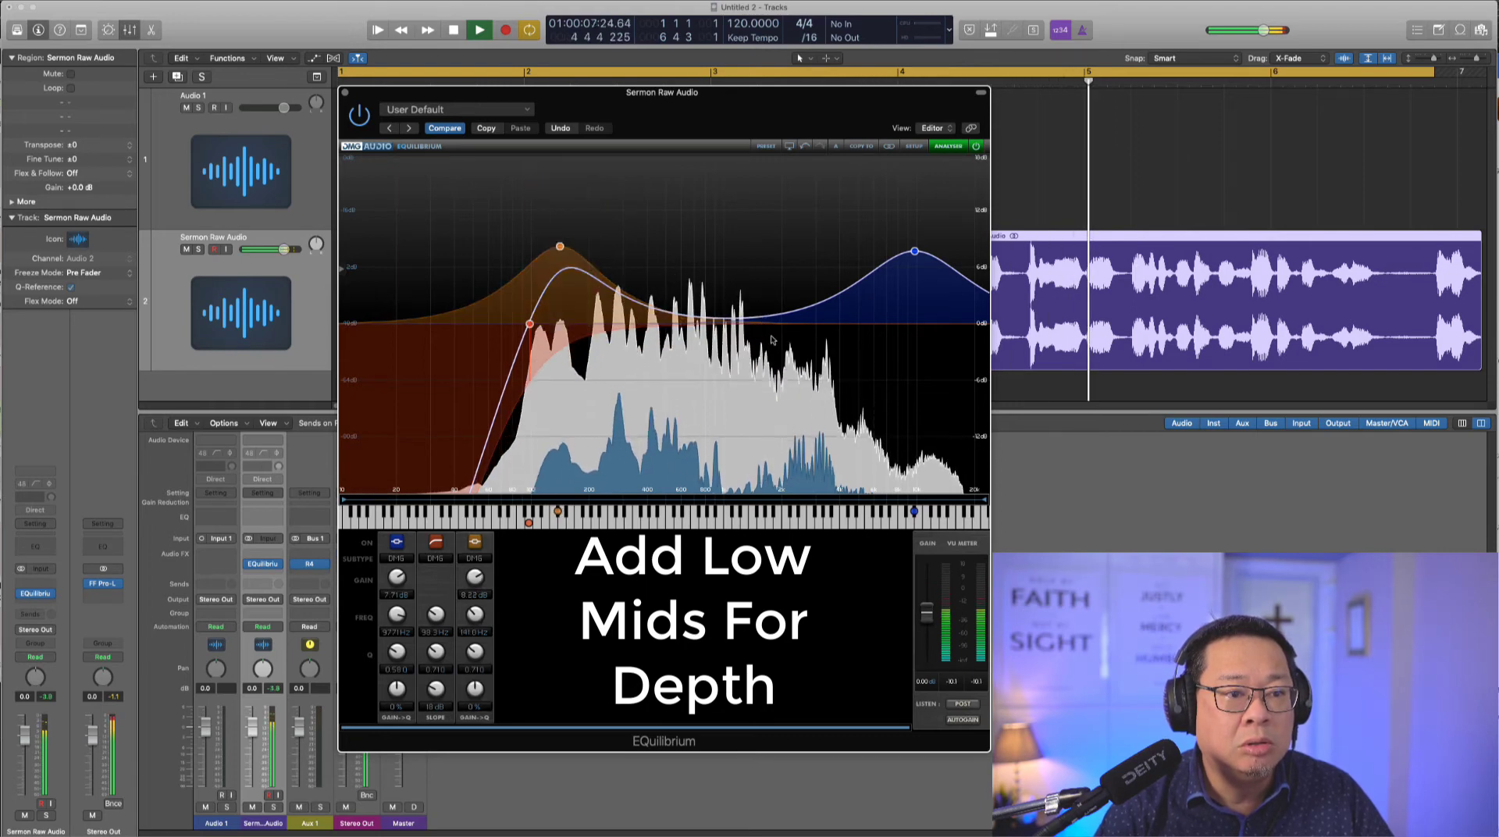
mouse_move(914, 252)
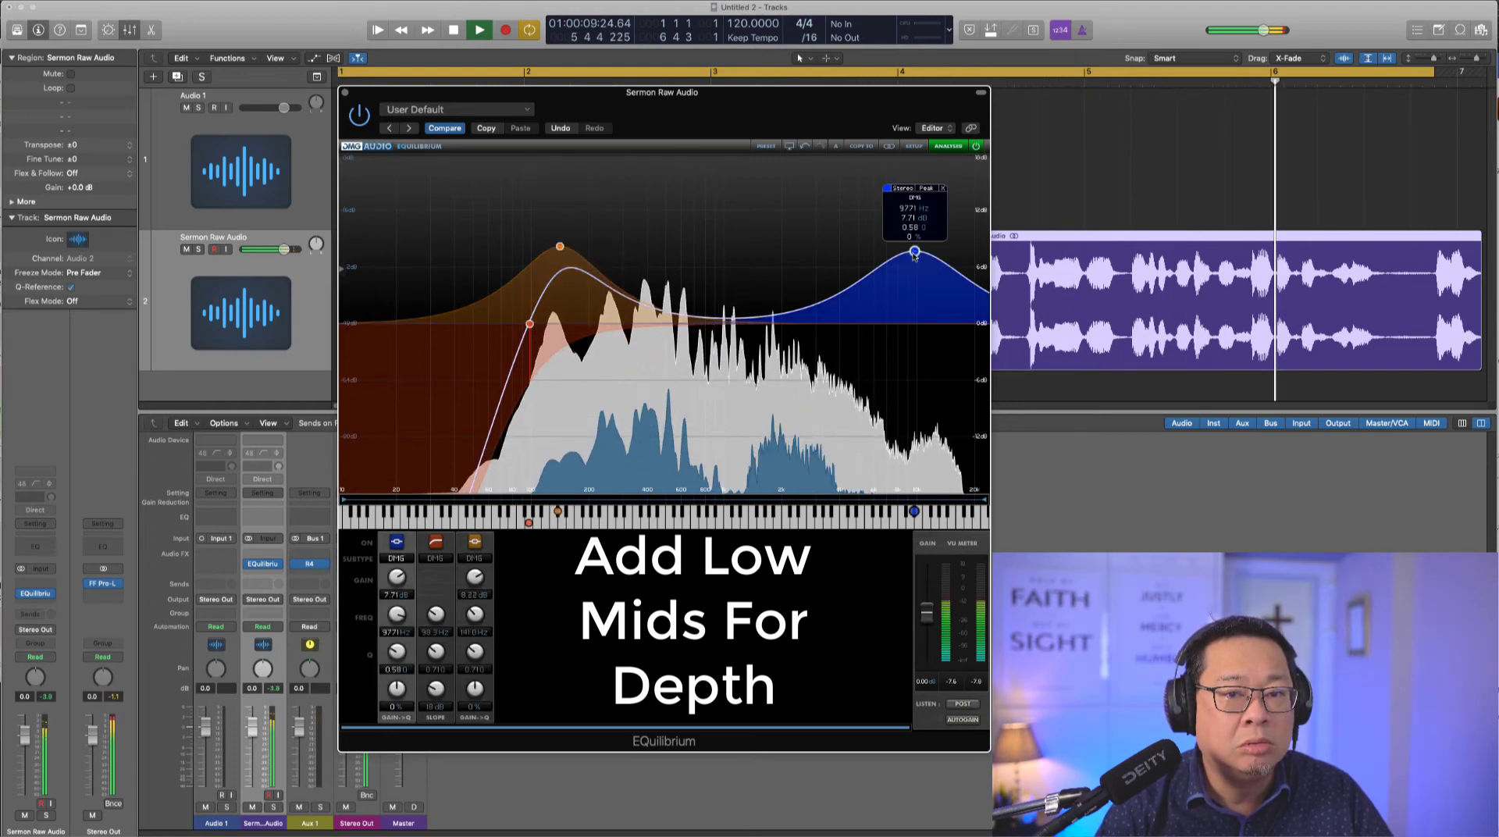
key("space")
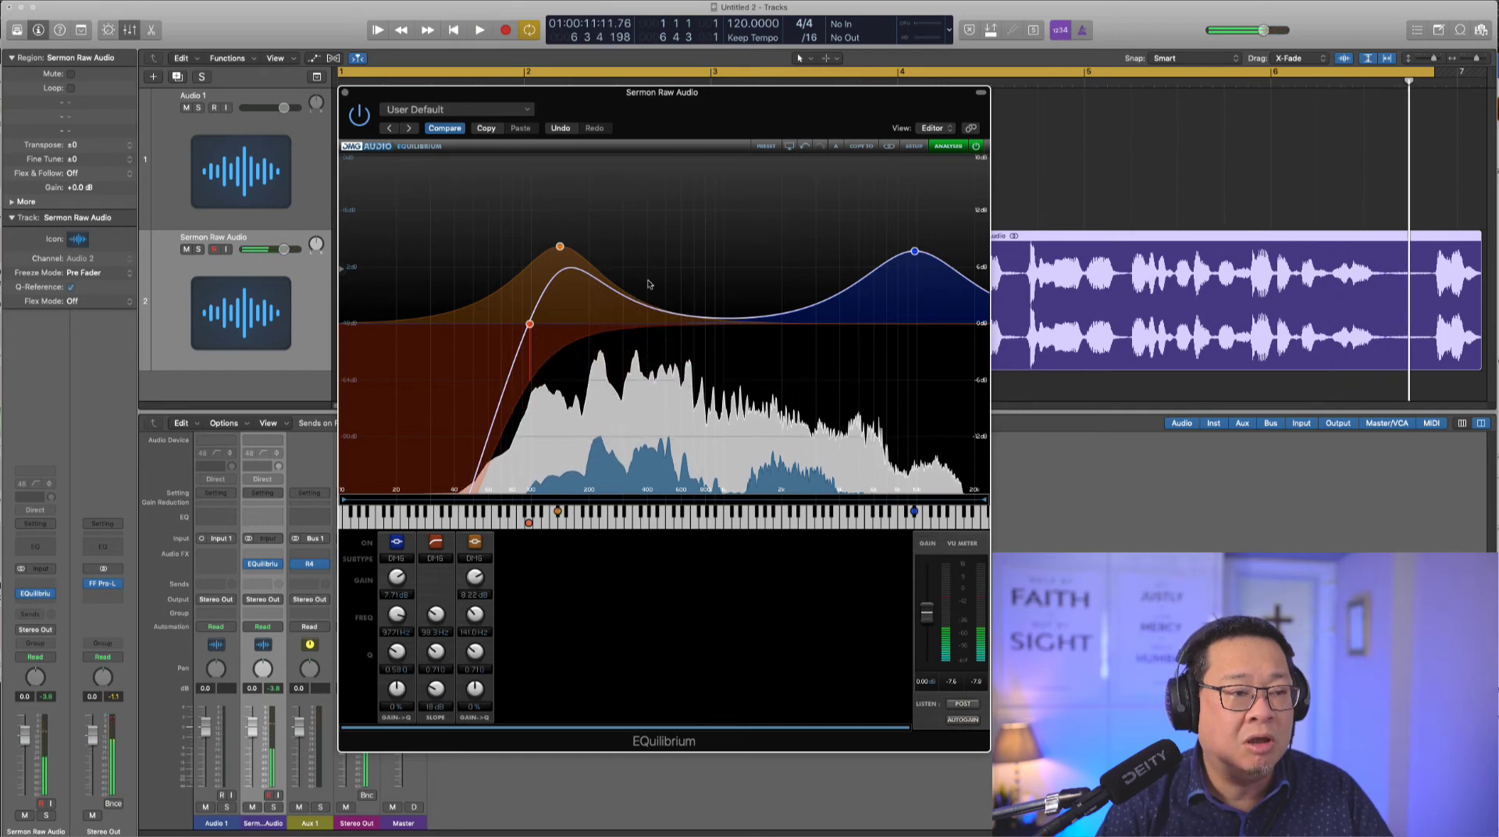
left_click(360, 116)
key("space")
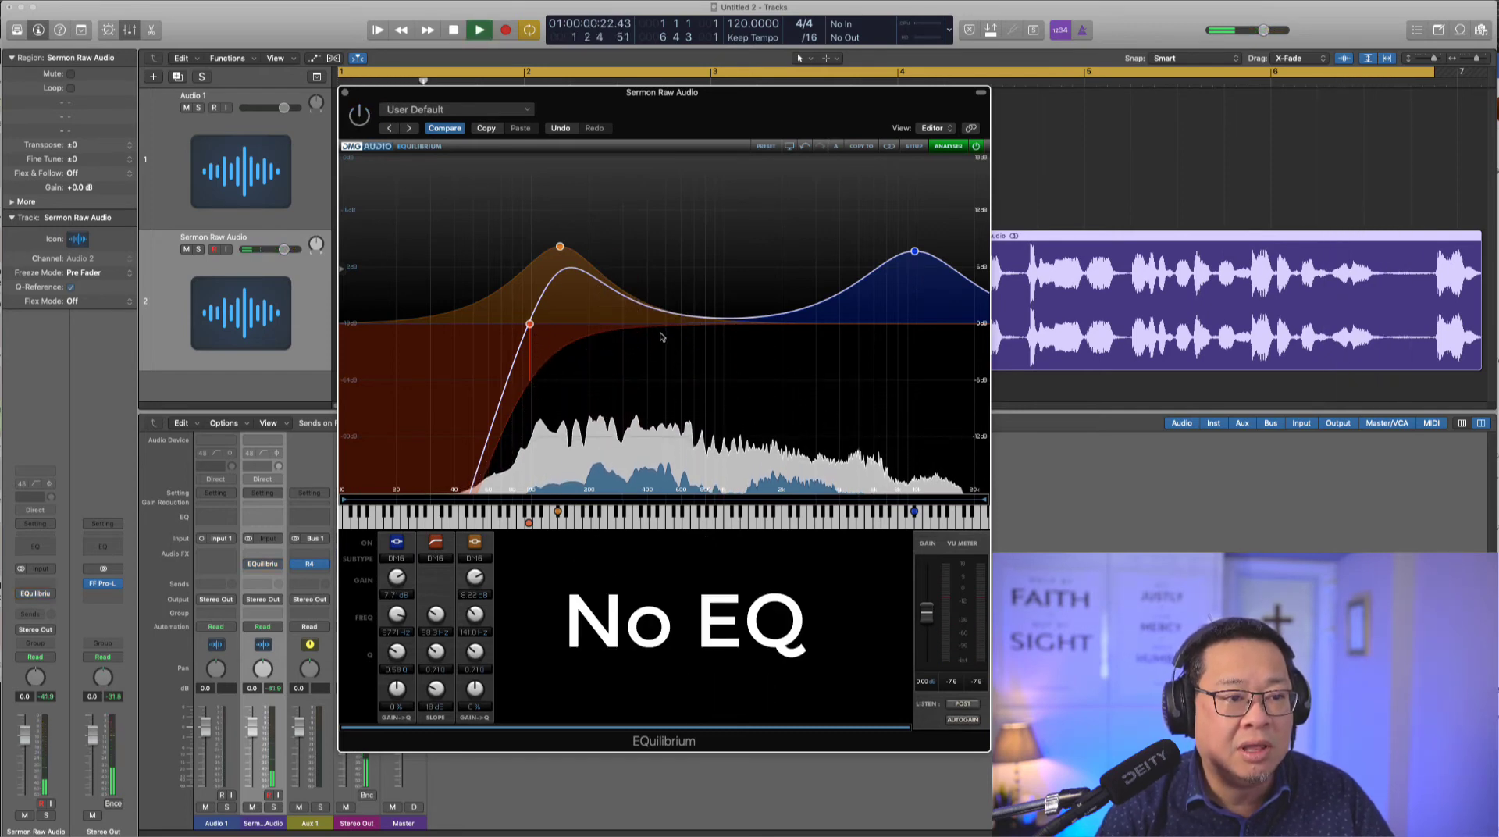
left_click(359, 116)
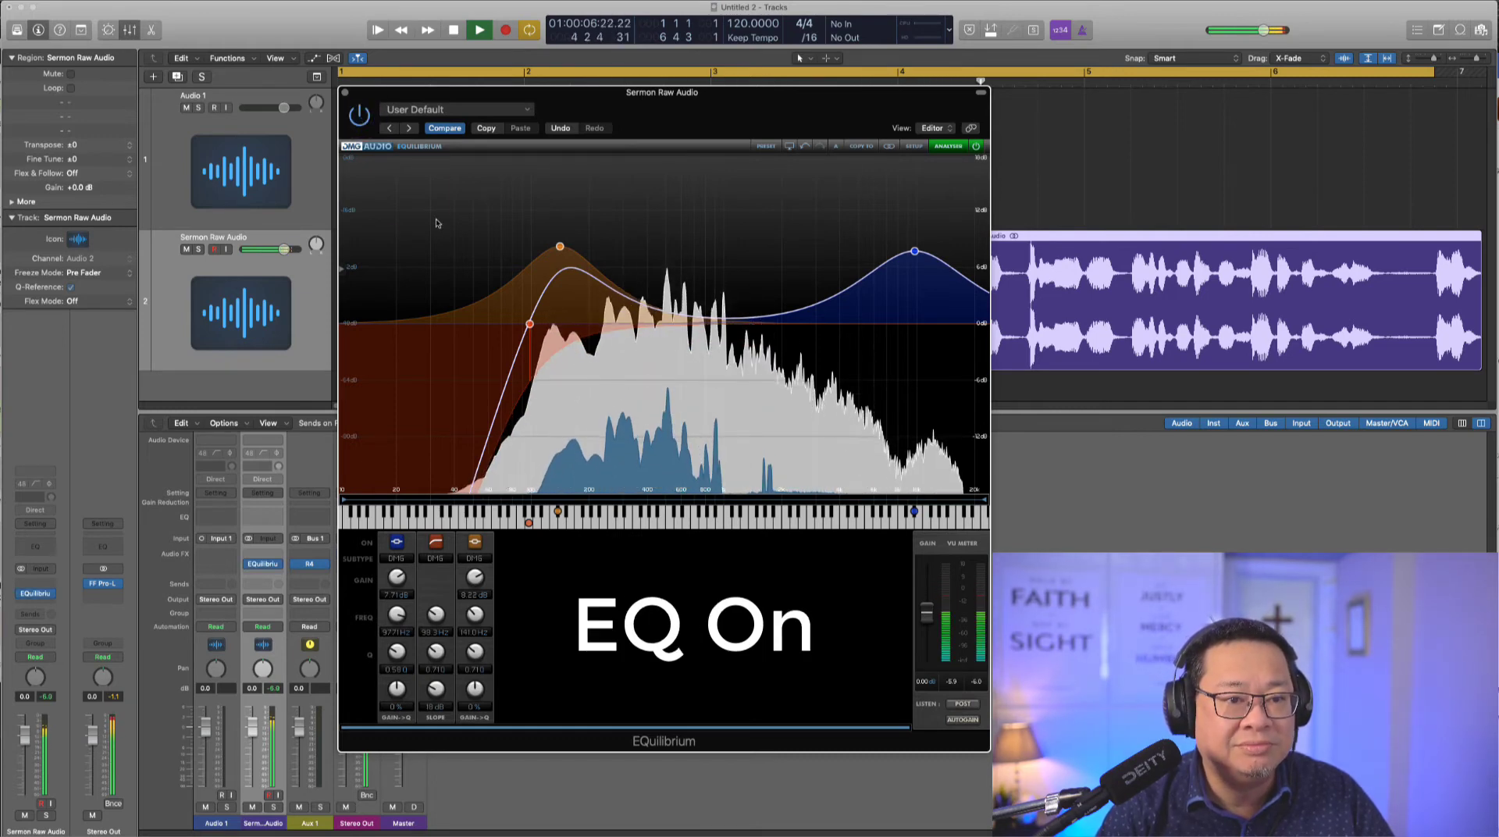
Step: Raise the high boost to about 9.3 dB and close EQuilibrium
mouse_move(914, 251)
left_mouse_down()
mouse_move(905, 221)
mouse_move(919, 236)
left_mouse_up()
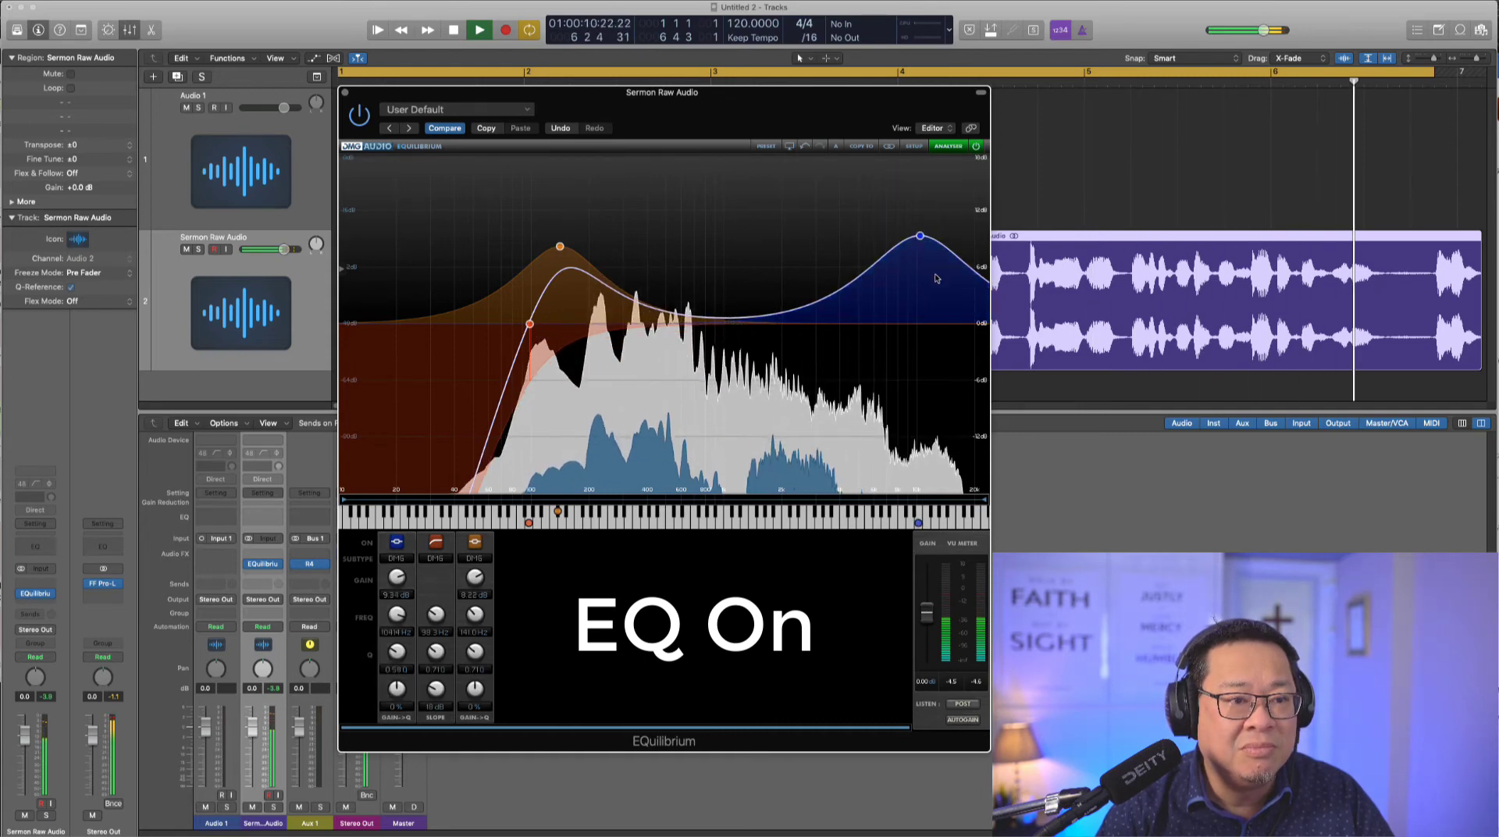
key("space")
key("super+w")
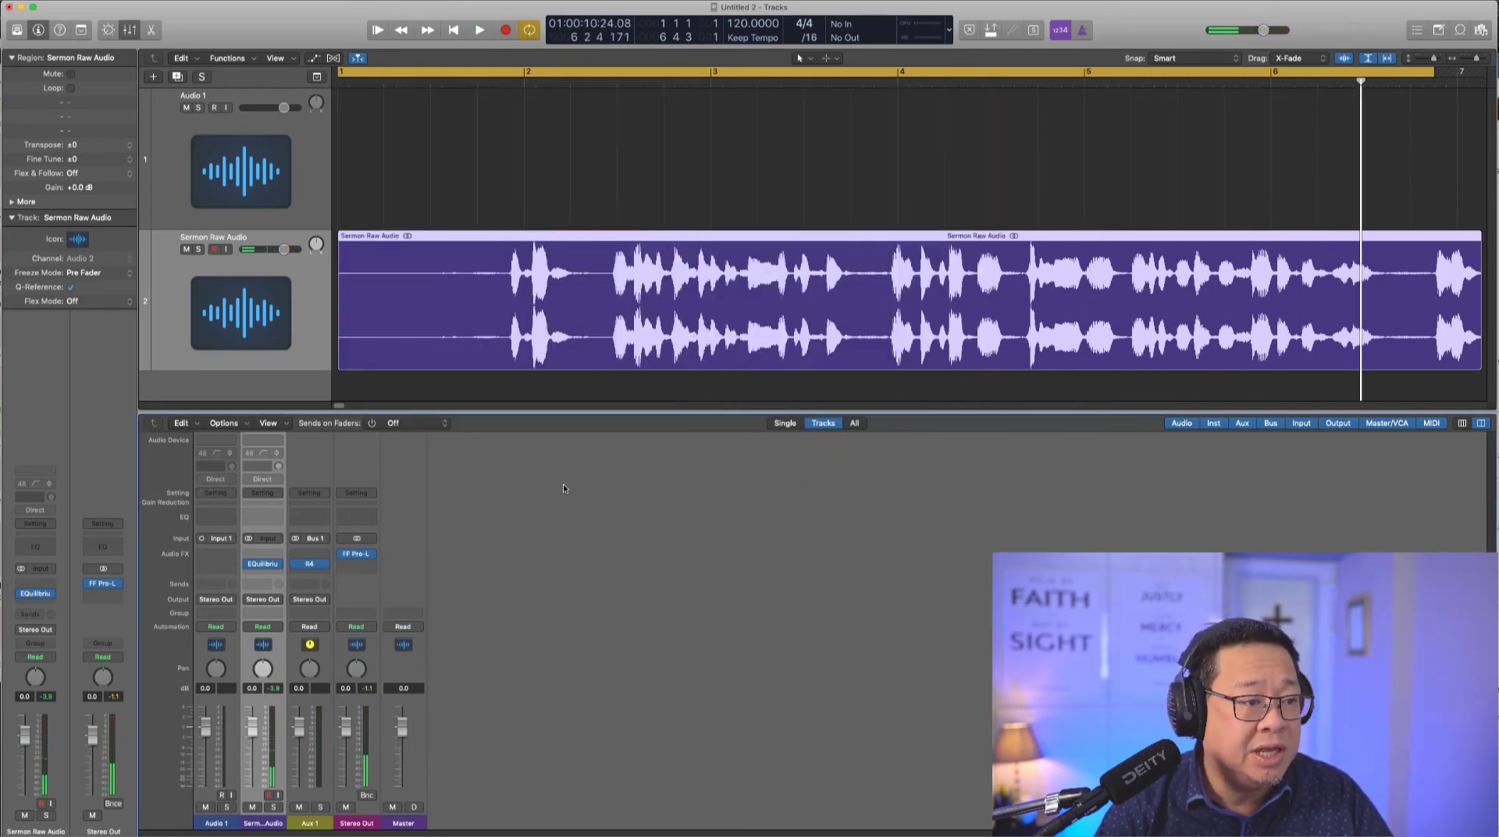
Step: Insert a stereo Brusfri after EQuilibrium on the sermon channel
left_click(278, 574)
mouse_move(352, 617)
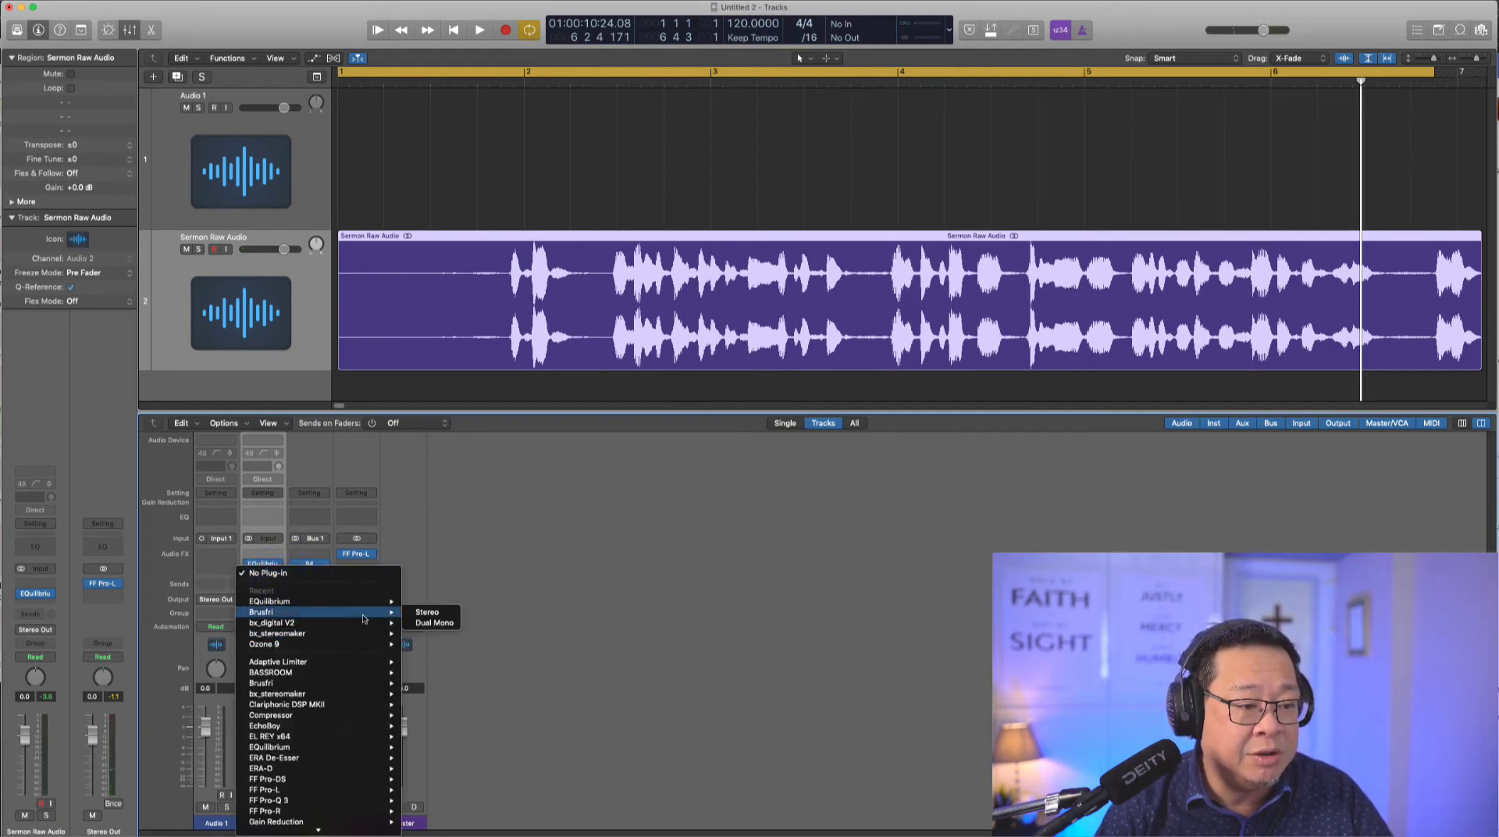
left_click(428, 613)
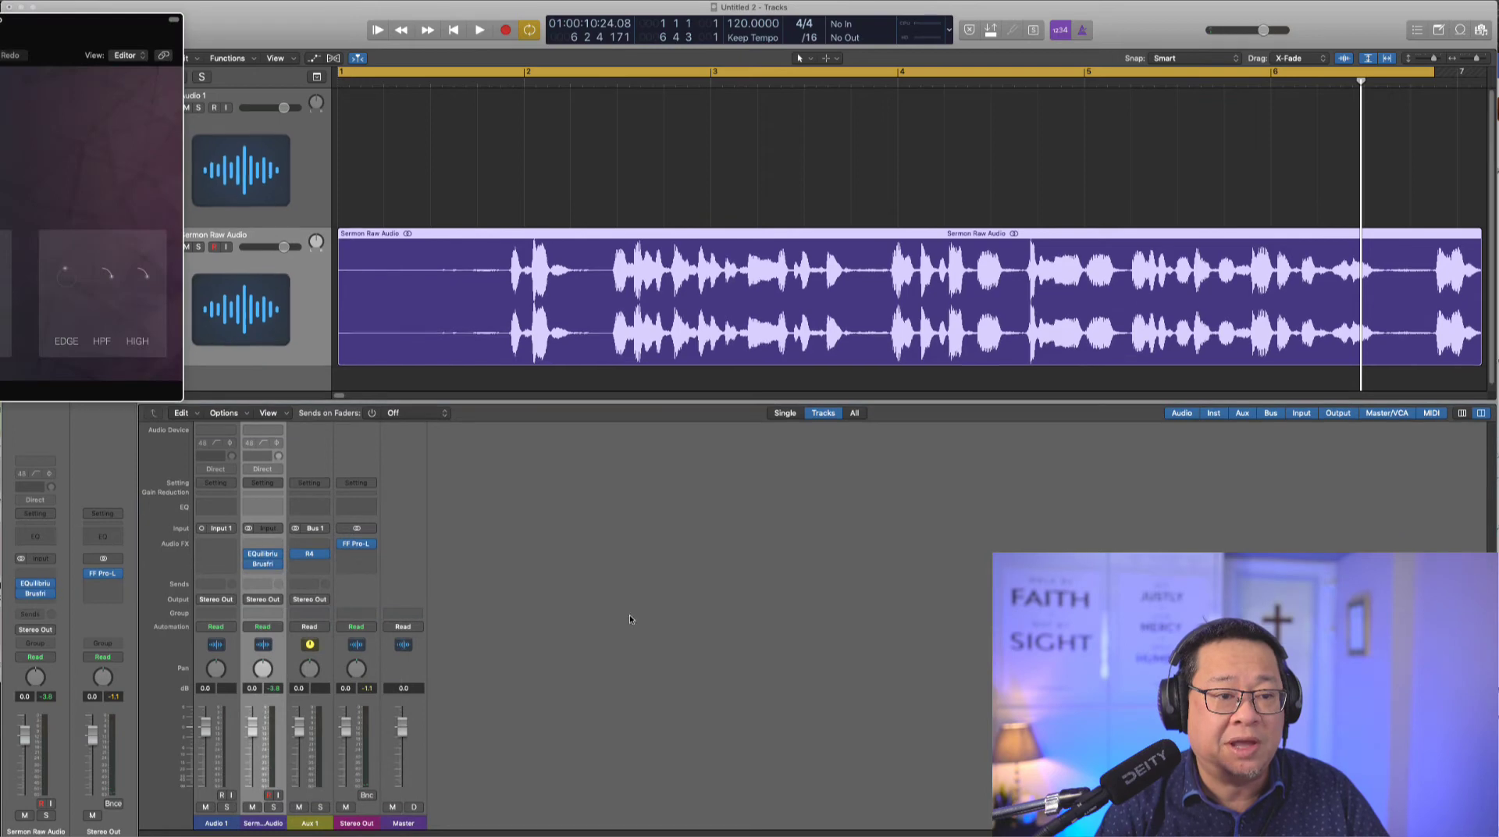
left_click_drag(864, 298, 891, 395)
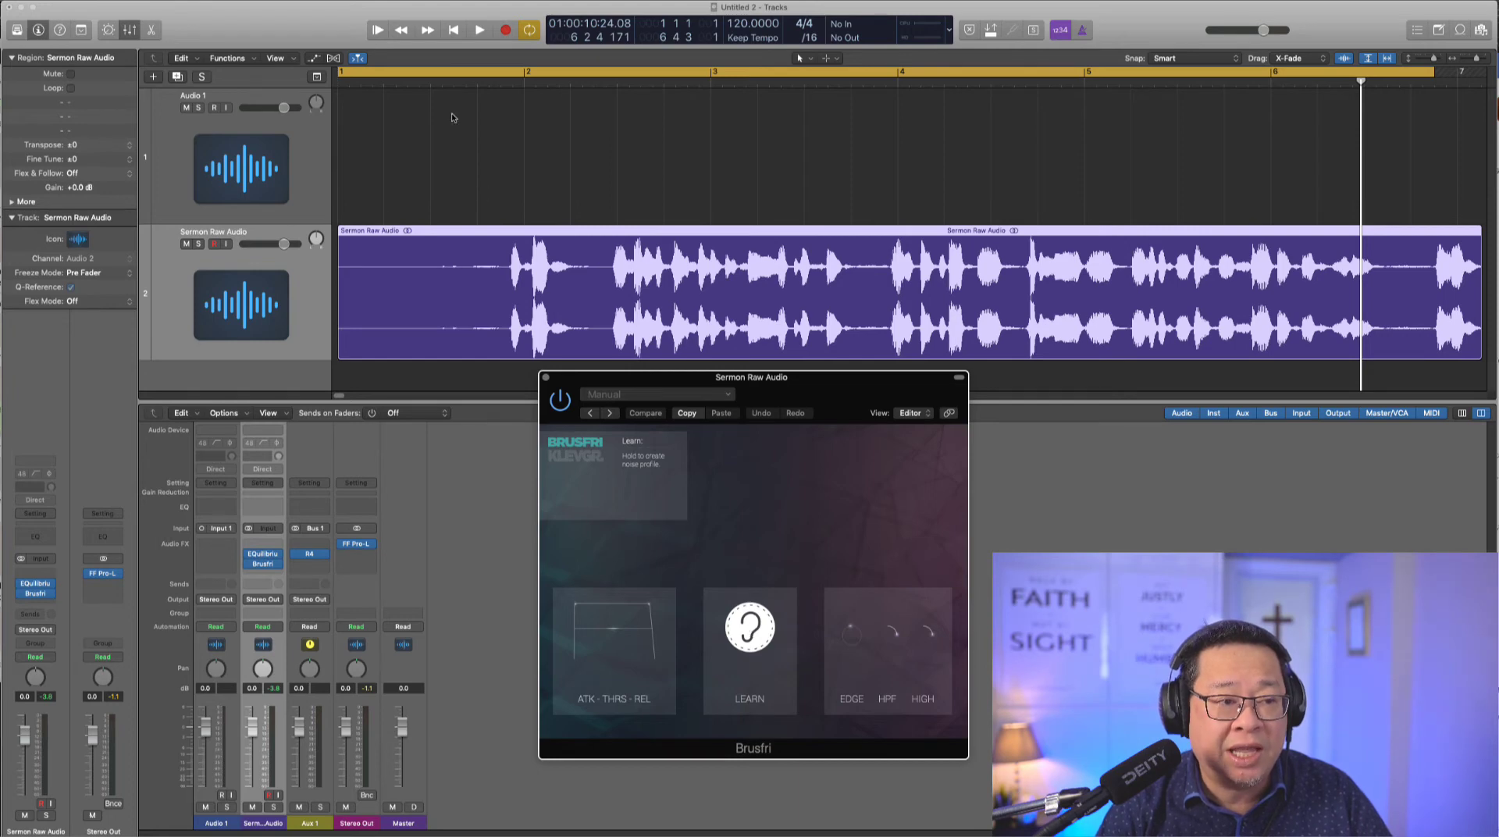
Step: Have Brusfri learn the background noise while playing the sermon from the start
left_click(771, 622)
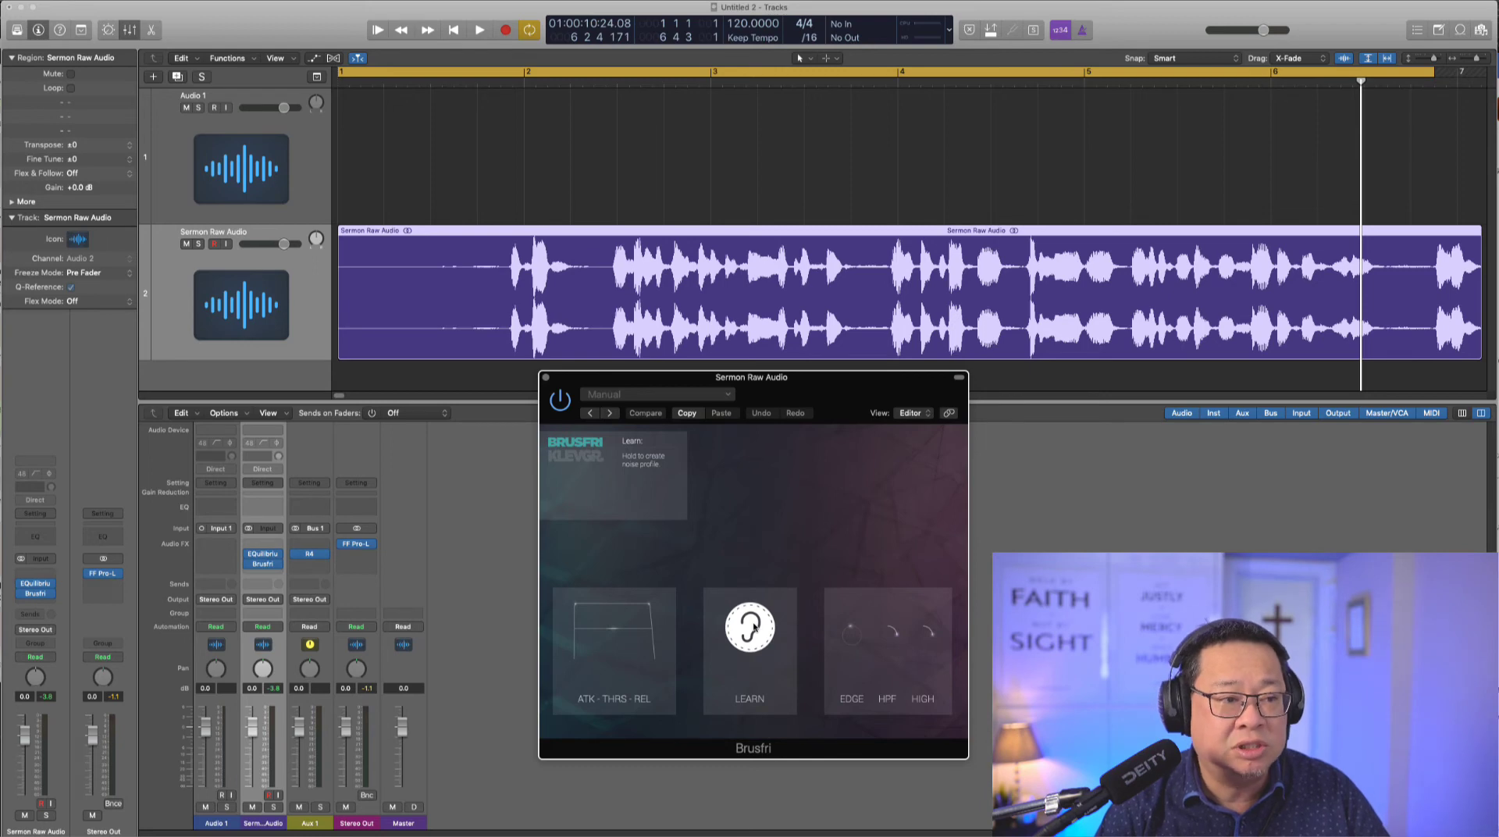
key("Return")
key("space")
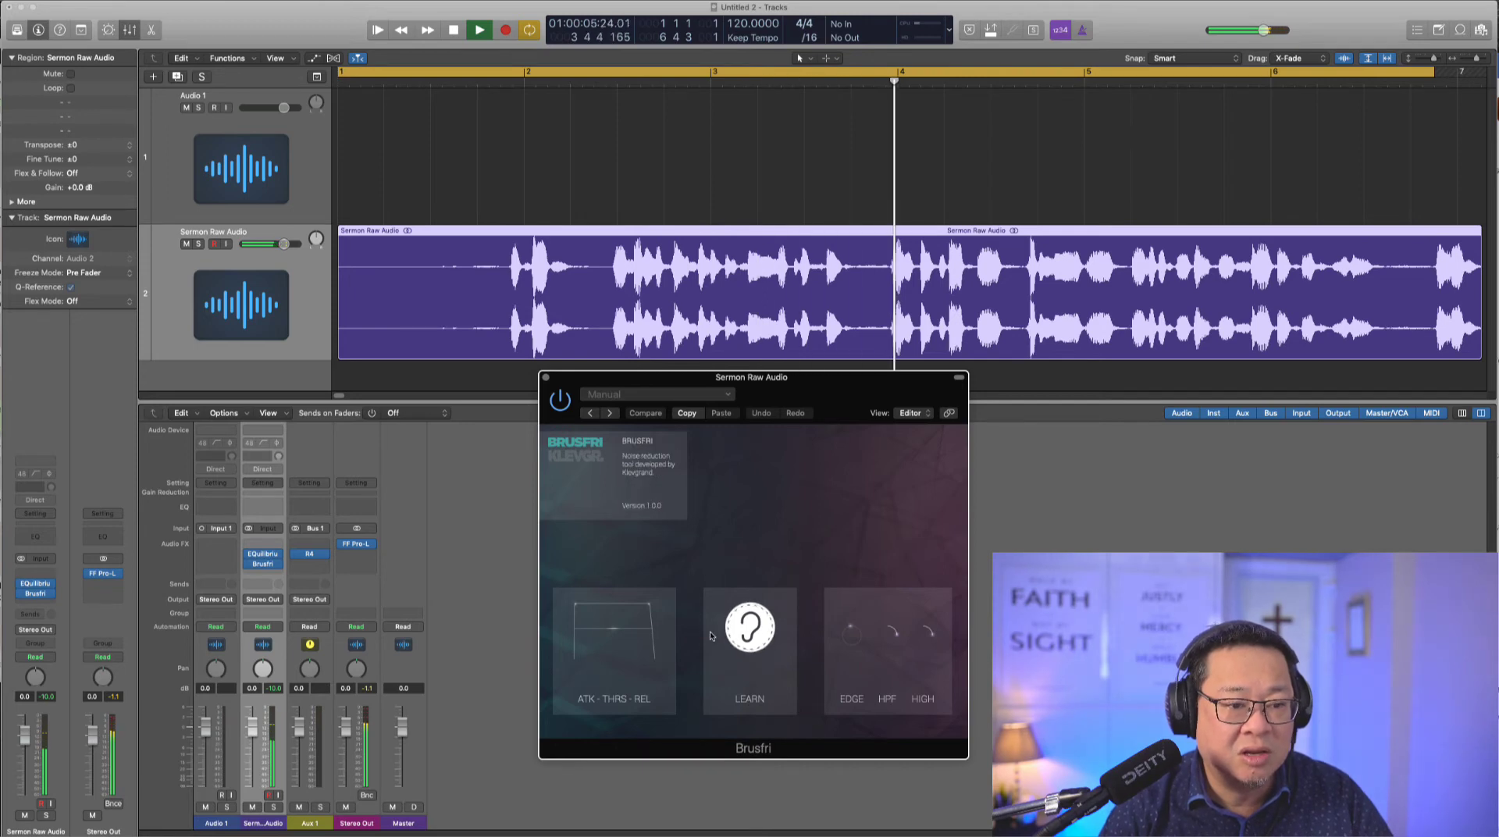
key("space")
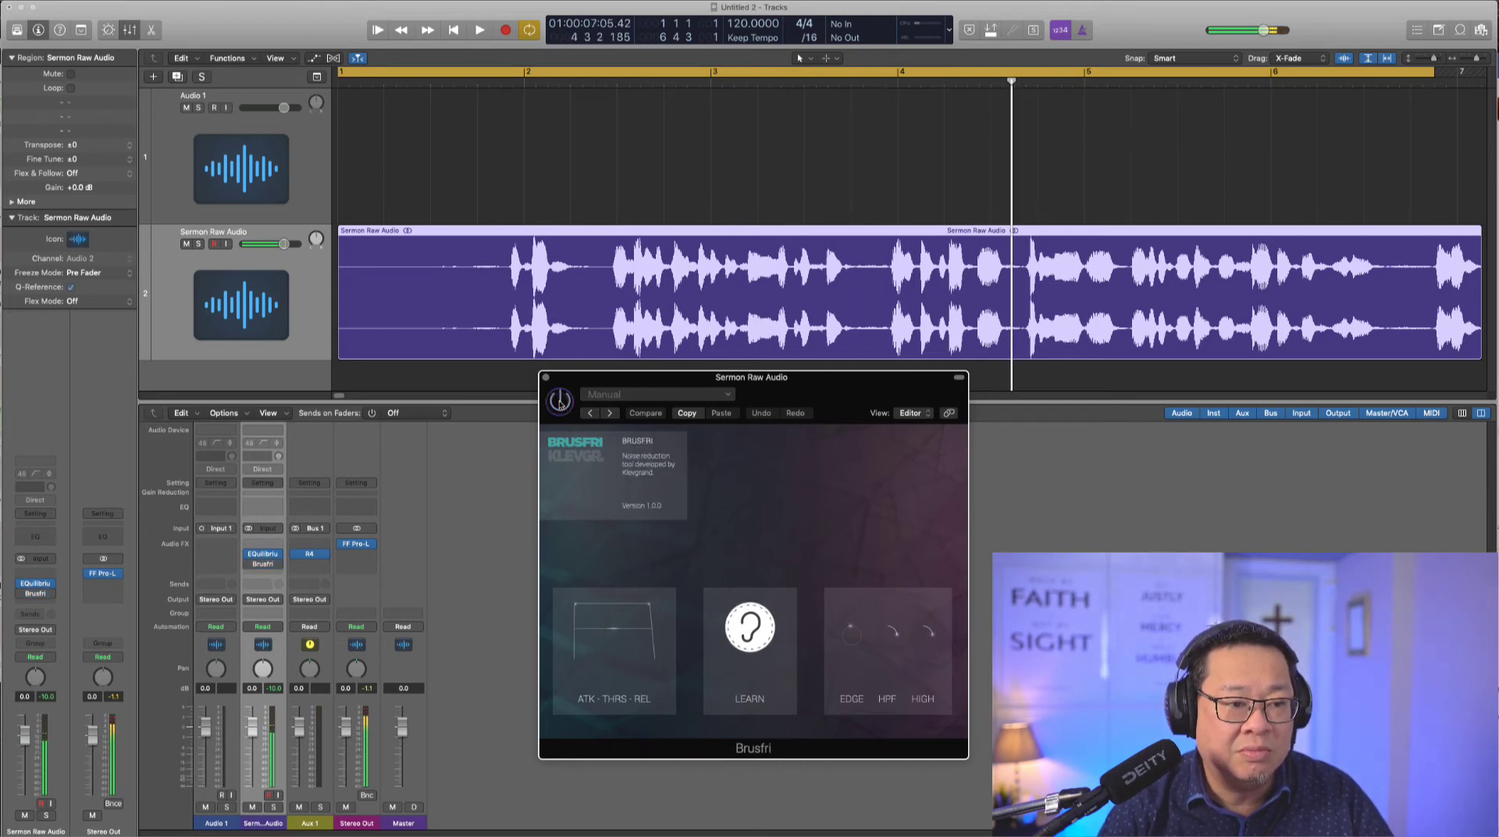
key("space")
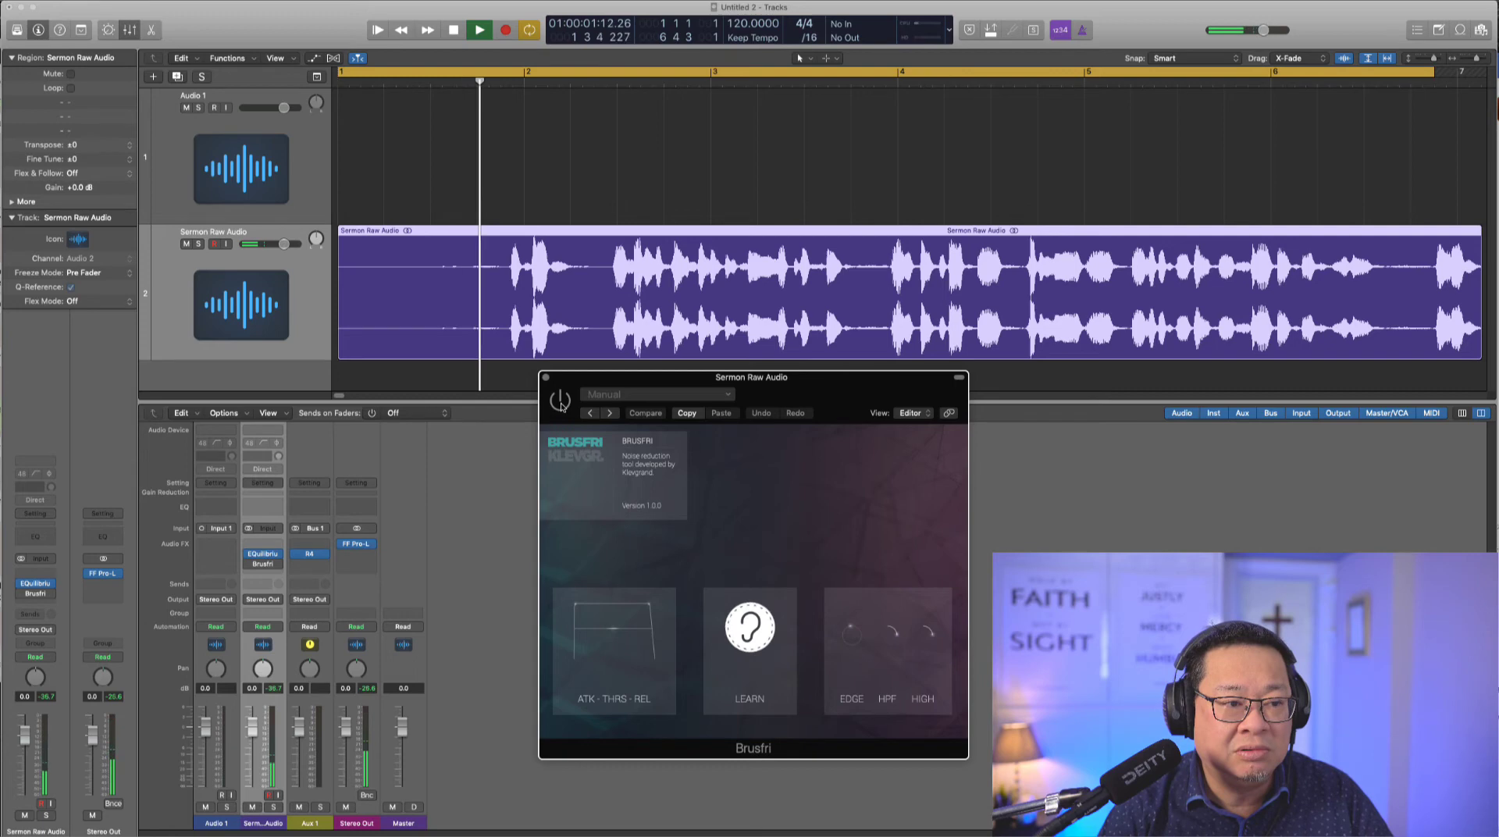
key("space")
key("space")
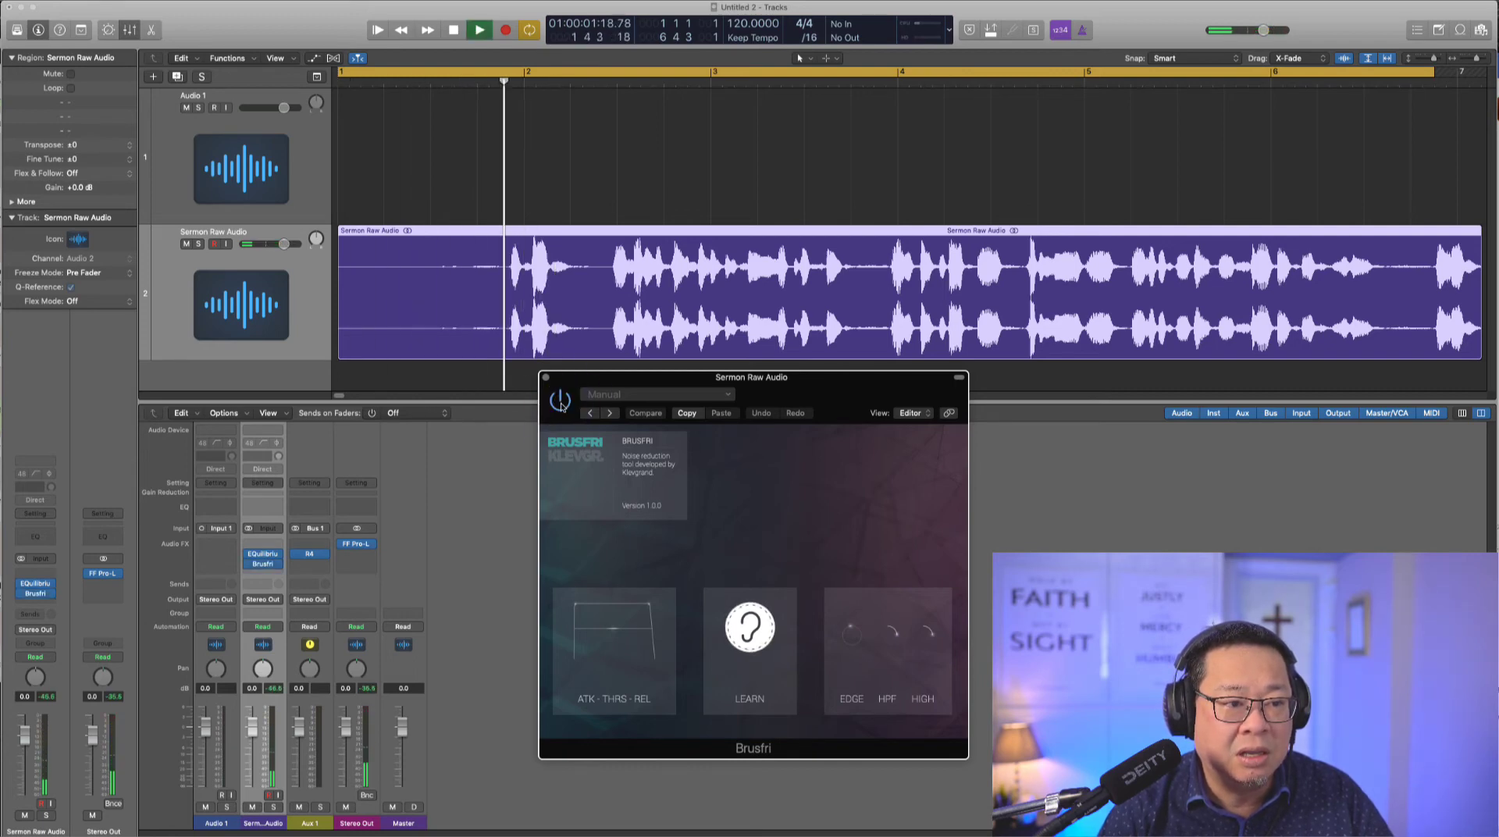
key("space")
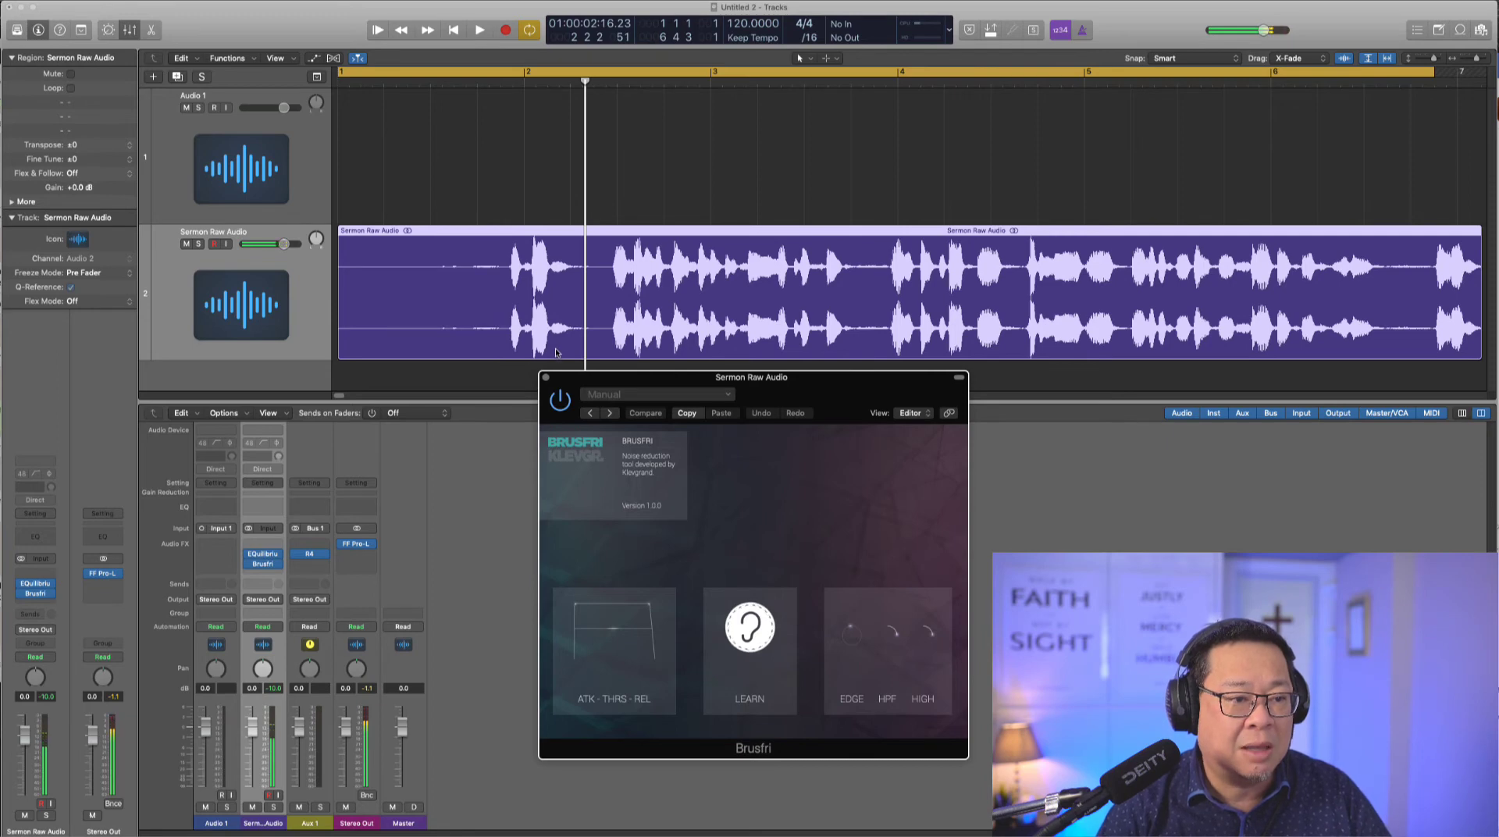
Step: Audition the cleaned voice, comparing Brusfri bypassed and on
left_click_drag(602, 387, 782, 312)
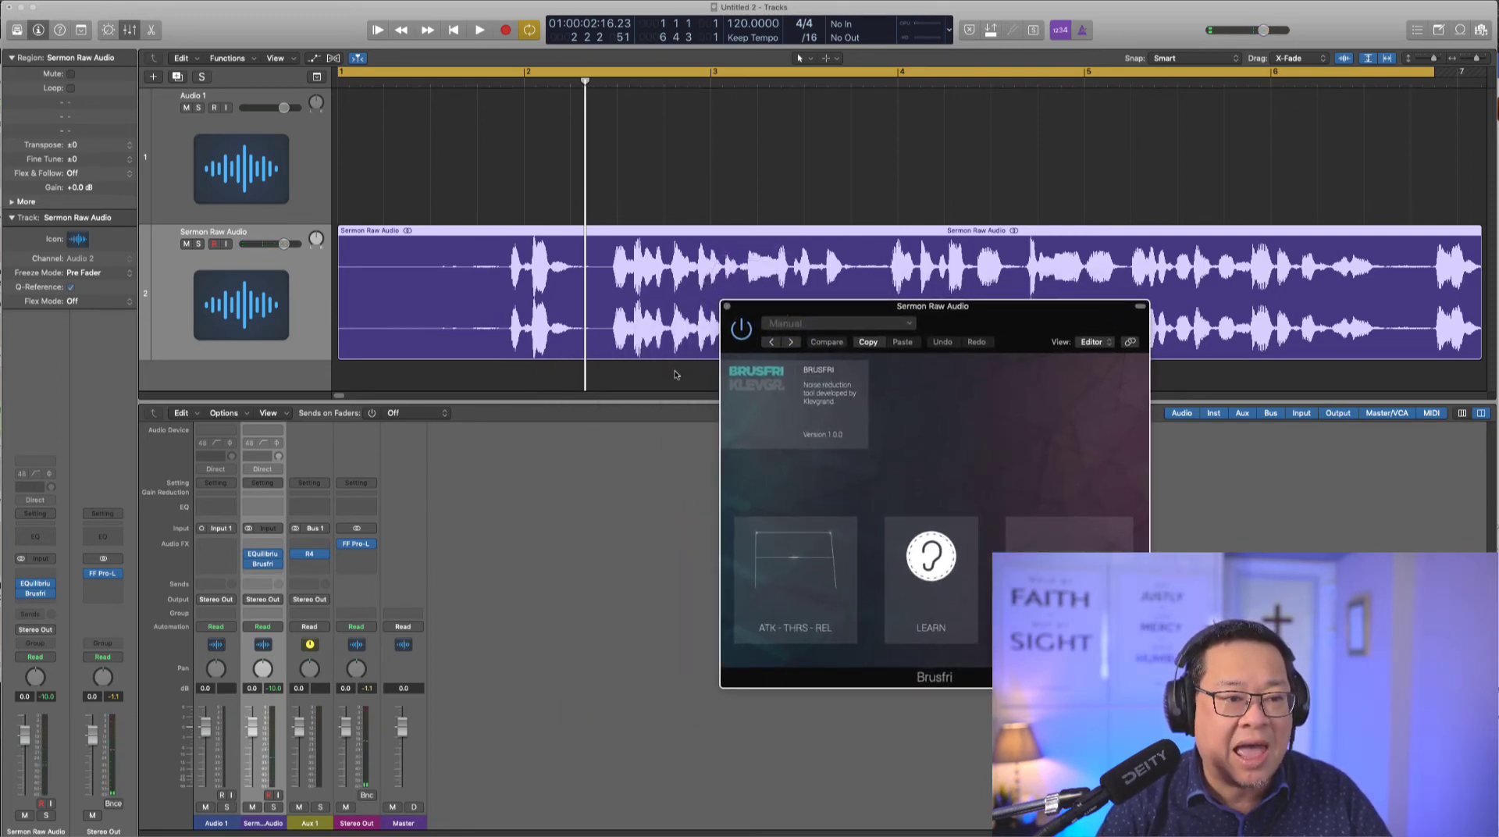
key("space")
left_click(740, 329)
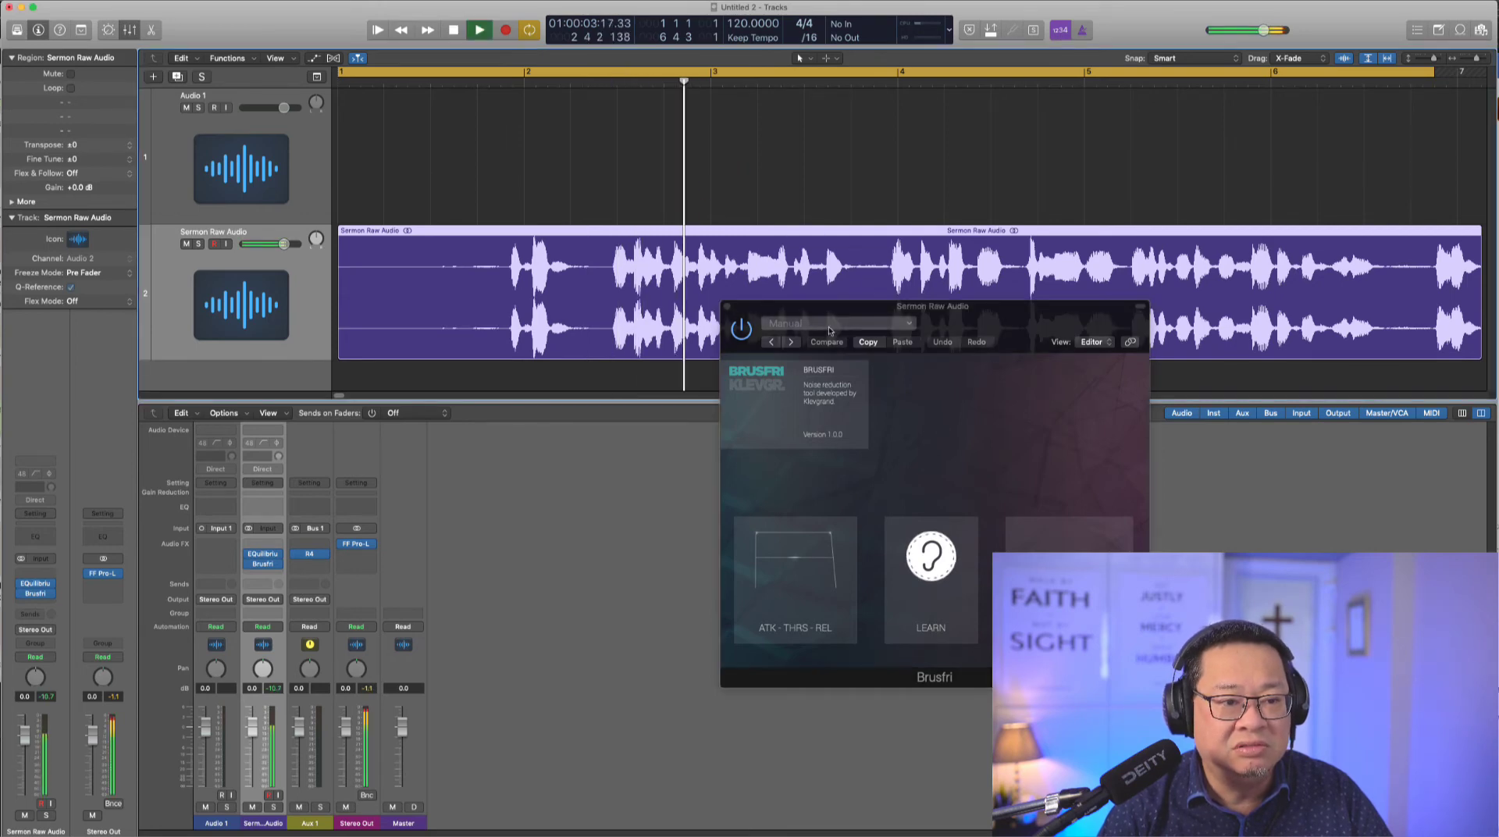
left_click(740, 330)
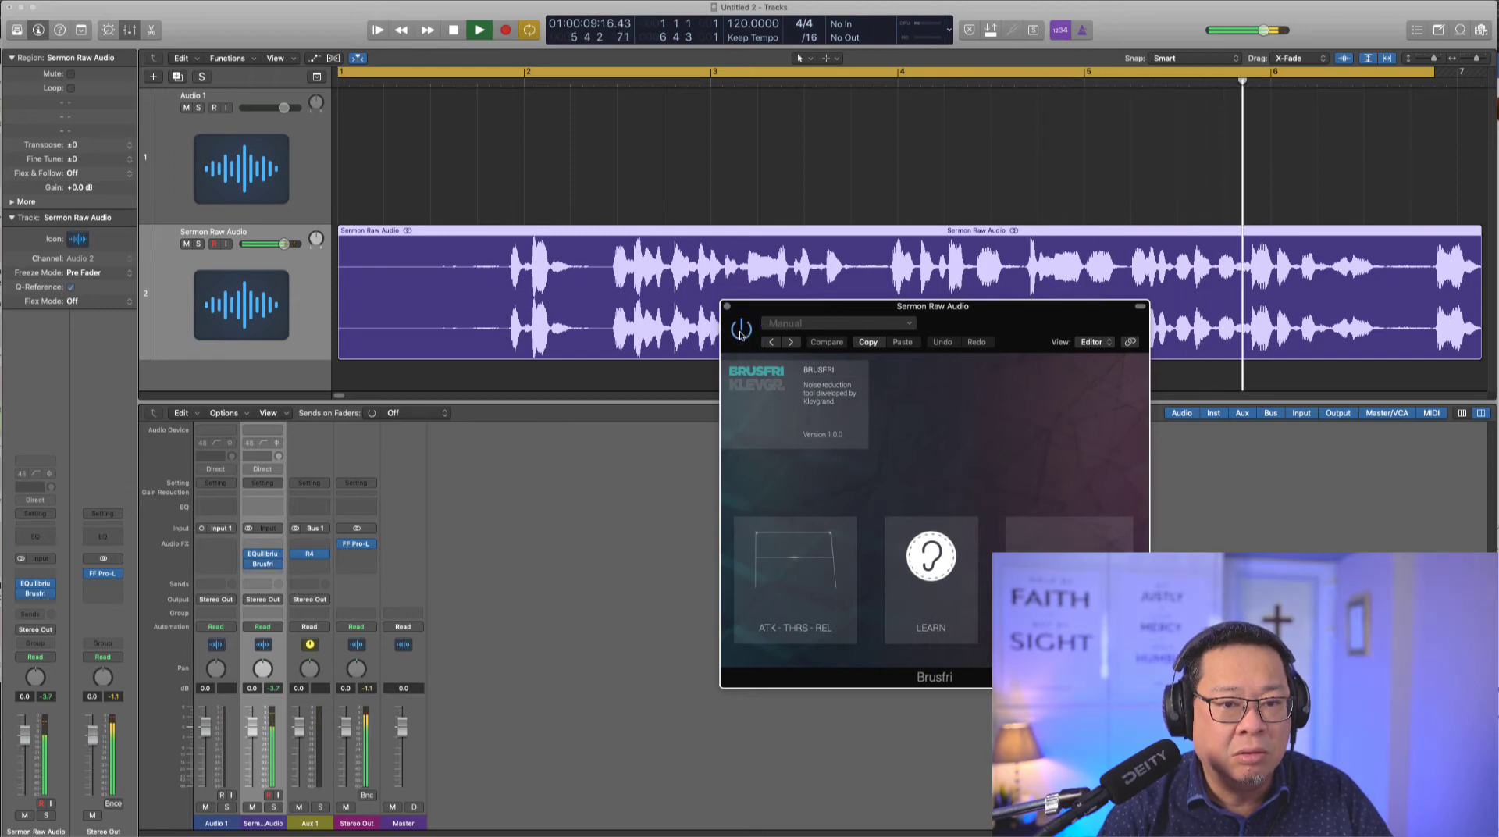
key("space")
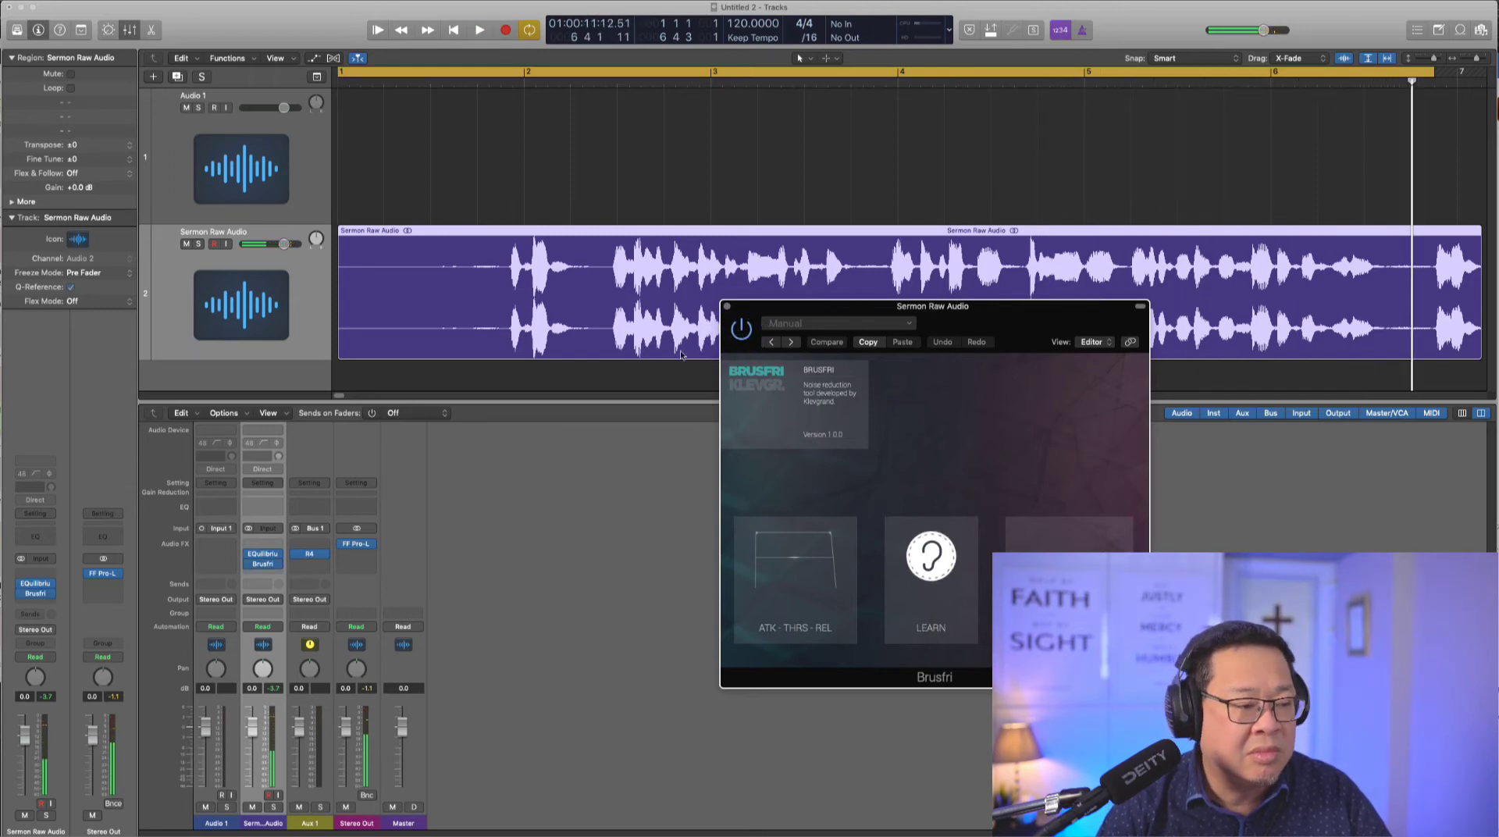
Step: Insert a second stereo EQuilibrium after Brusfri and close the Brusfri window
left_click(277, 572)
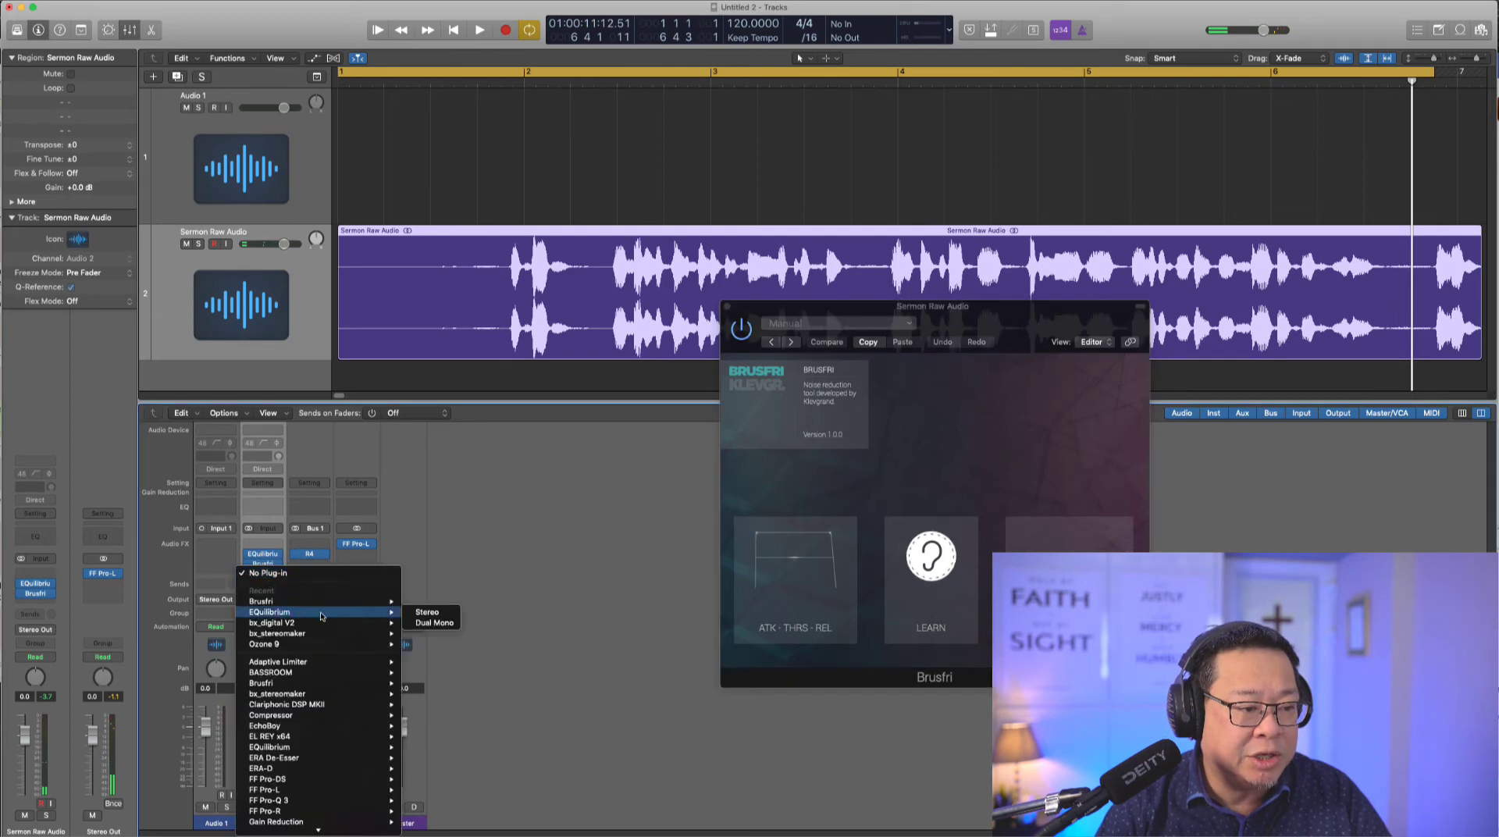
left_click(427, 612)
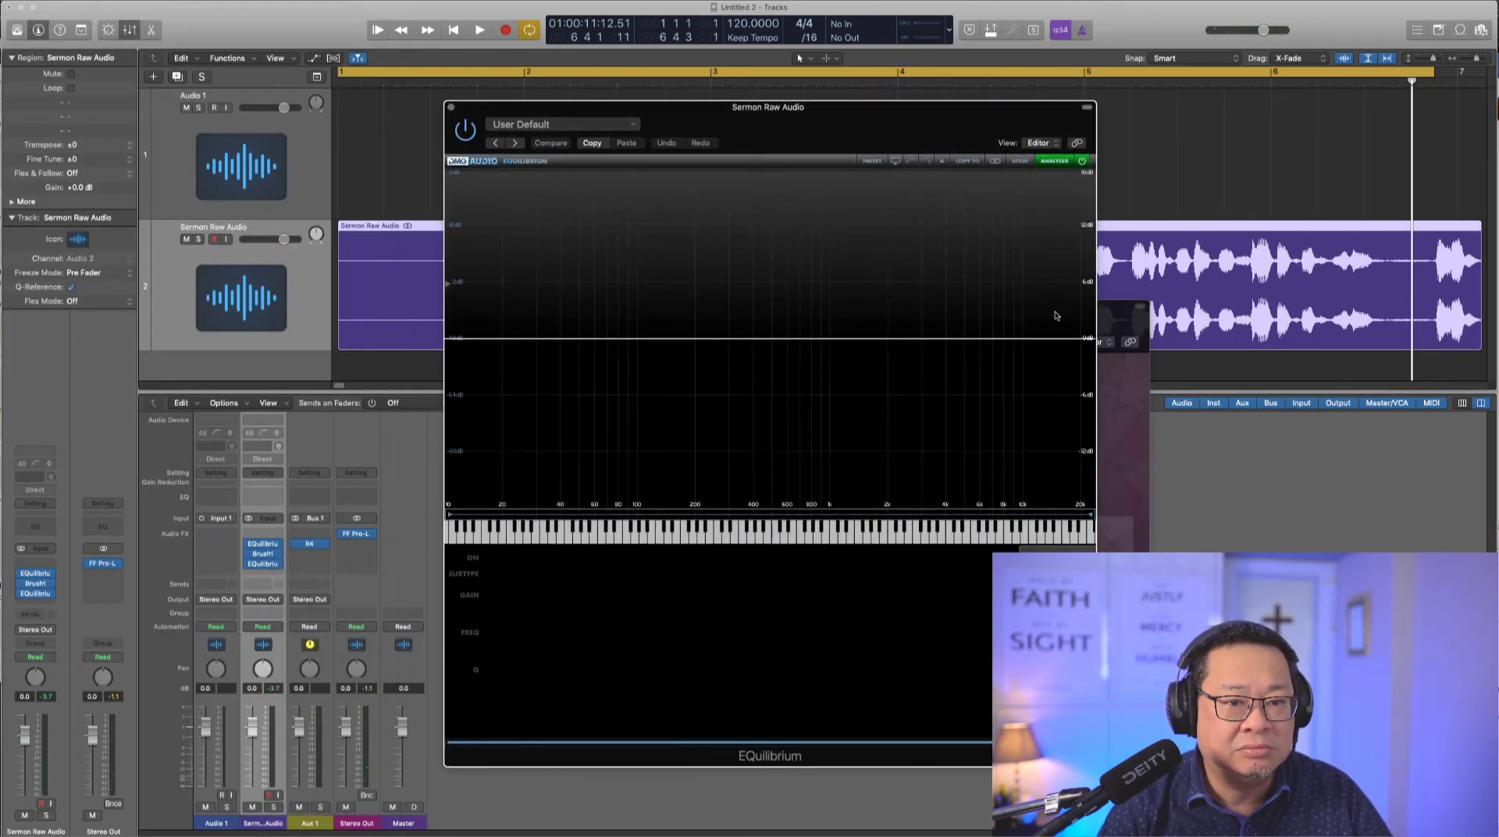
left_click(1107, 311)
left_click(727, 307)
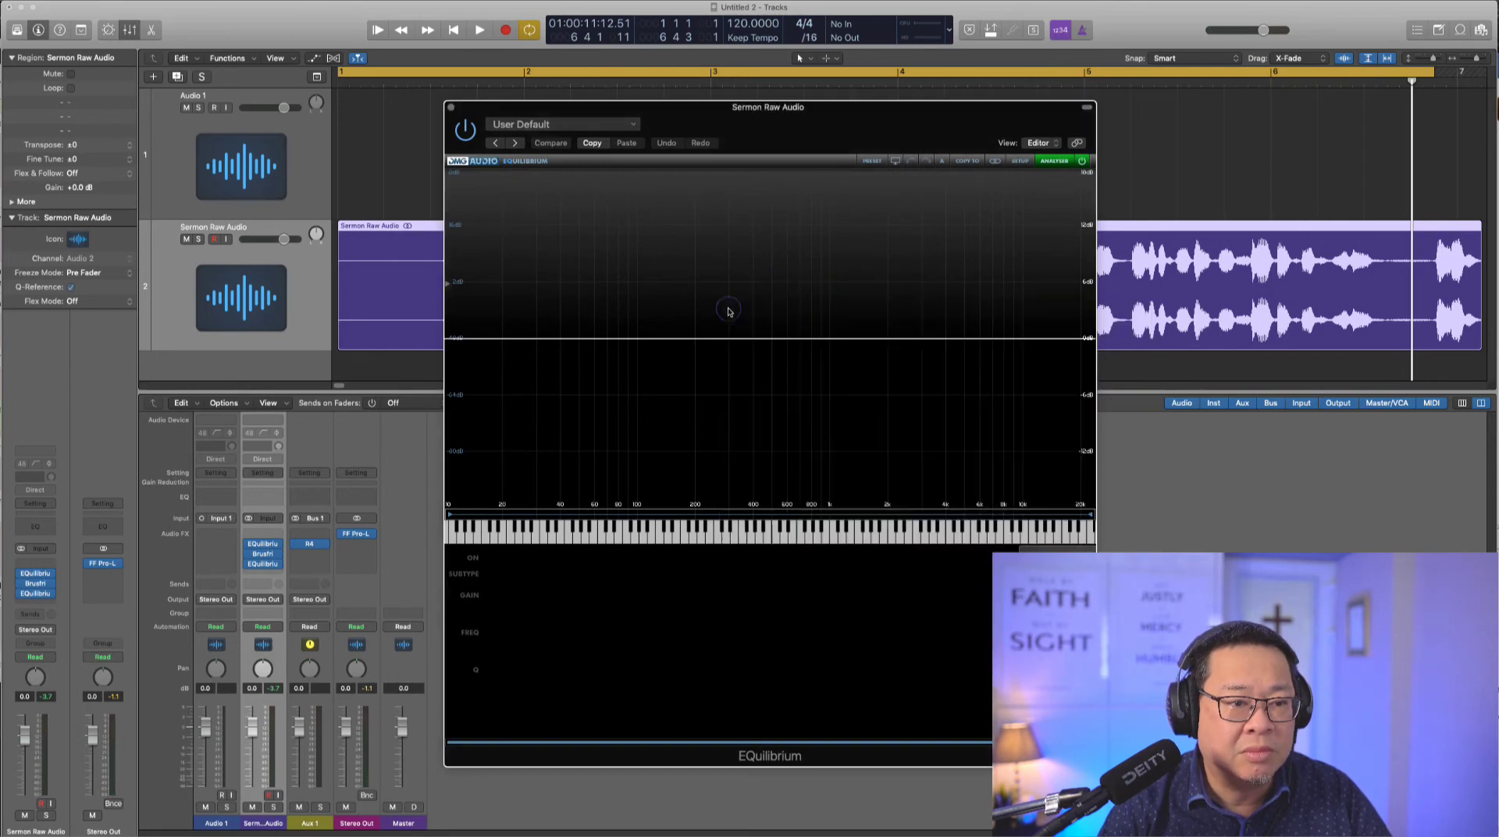
Step: Add a high bell boost at about 11 kHz, +9.3 dB, during playback
key("space")
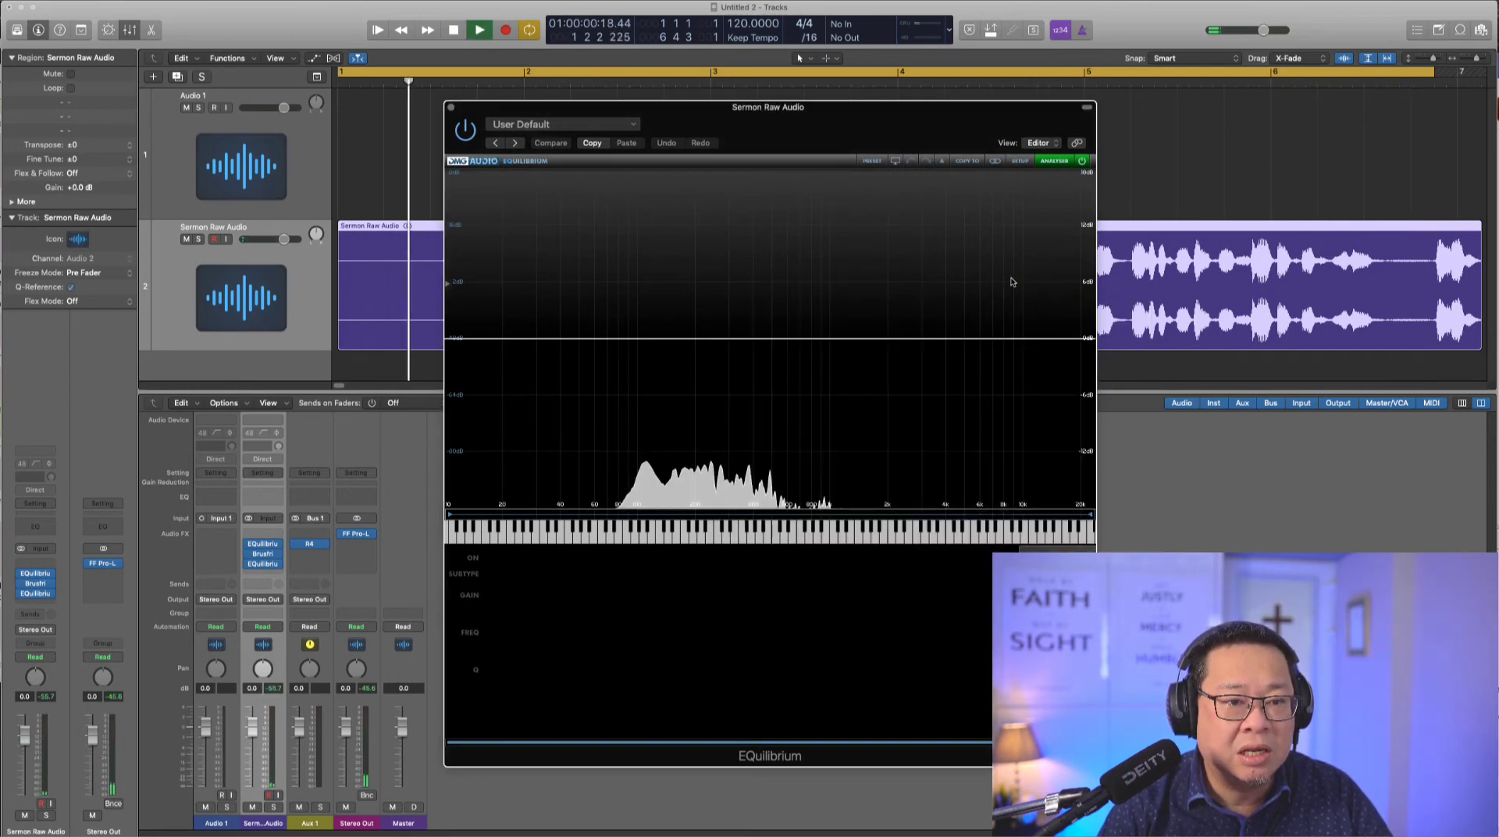
double_click(1010, 281)
left_click_drag(1010, 281, 1029, 252)
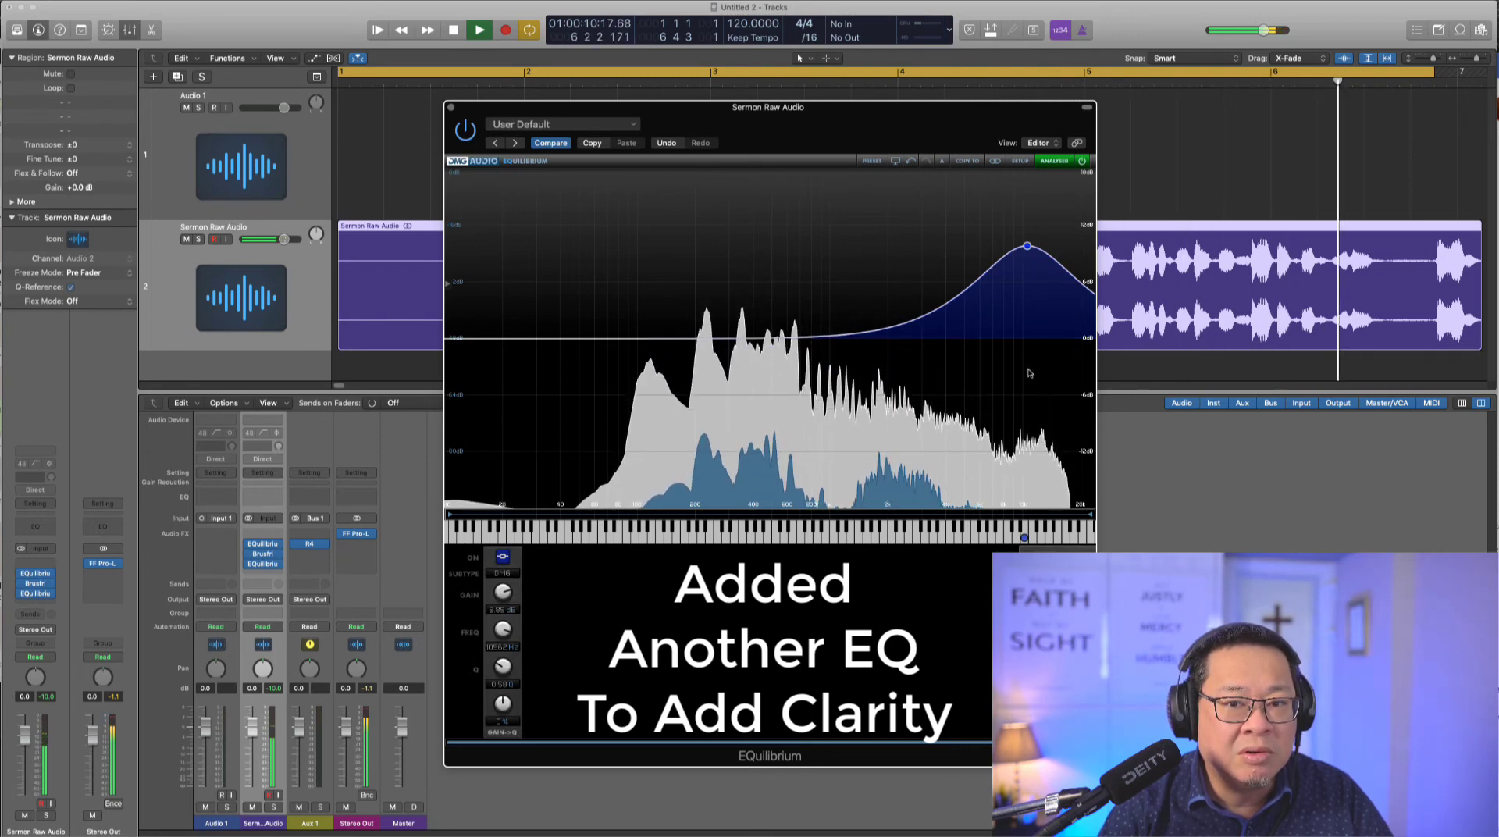
key("space")
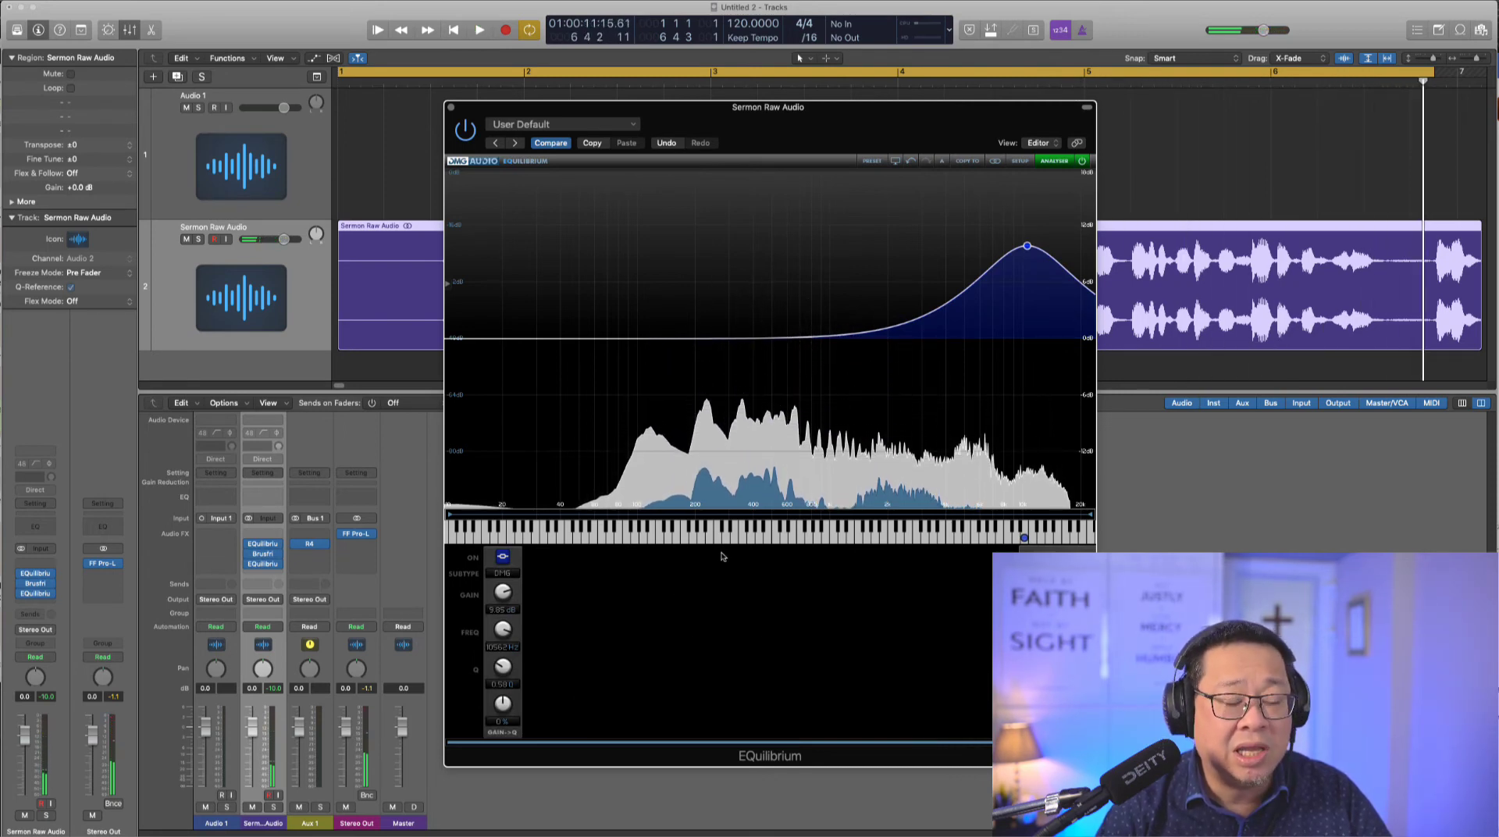
Step: Insert a stereo Compressor after the clarity EQ, set to the Platinum Digital model
left_click(262, 572)
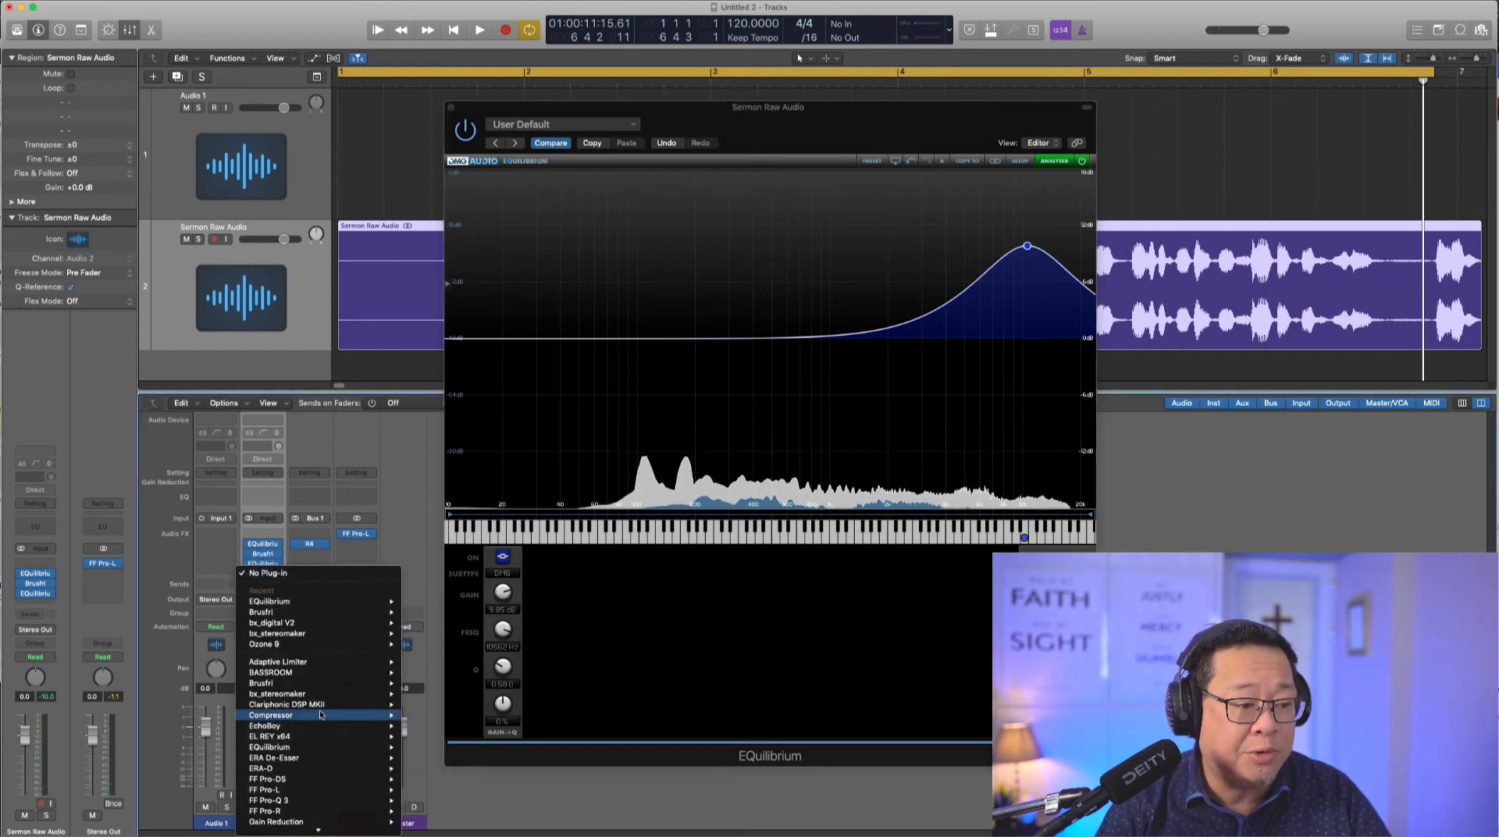
mouse_move(324, 719)
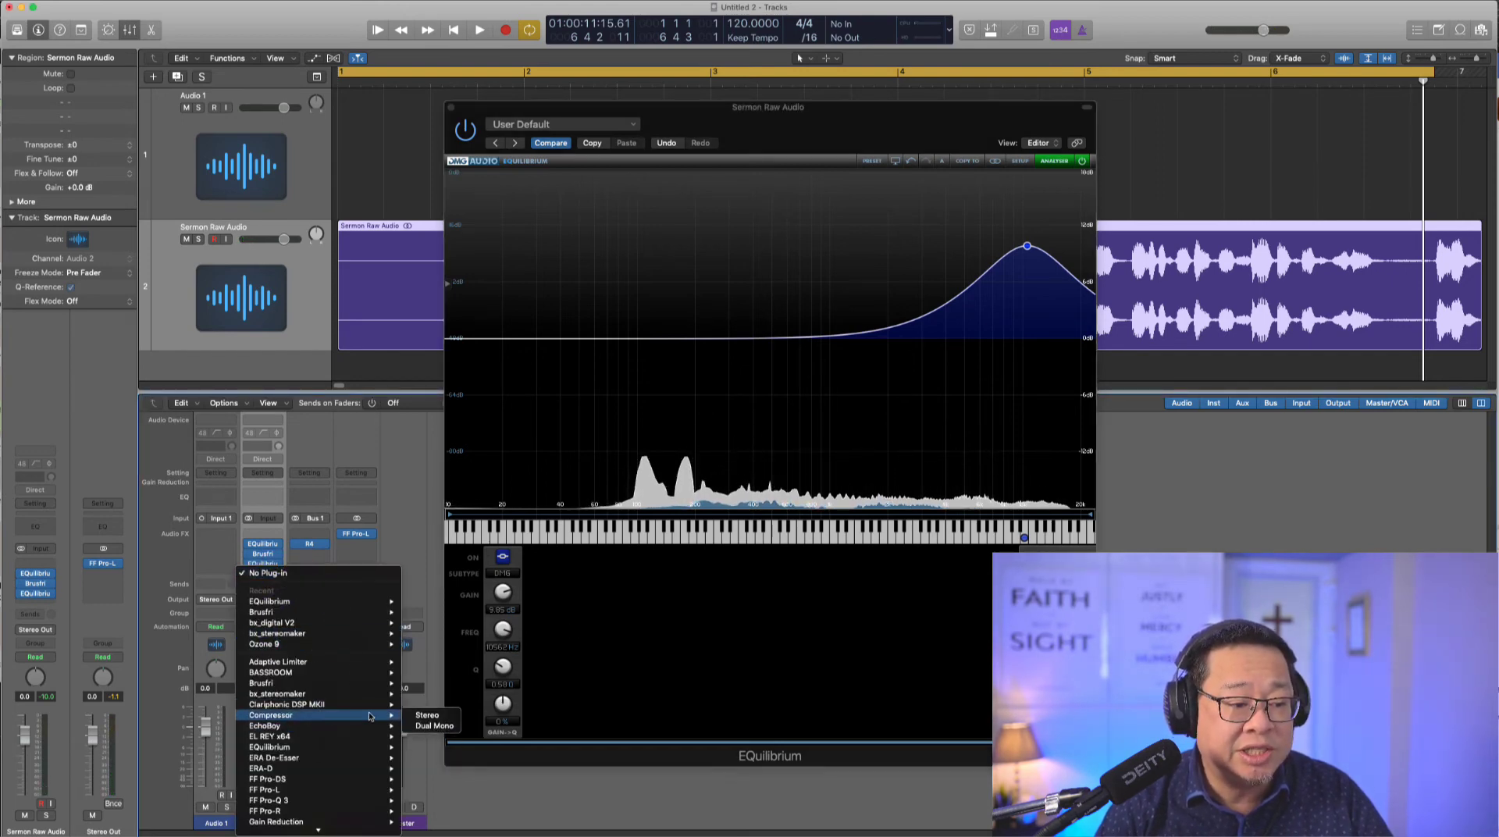
left_click(429, 715)
left_click_drag(188, 53, 865, 257)
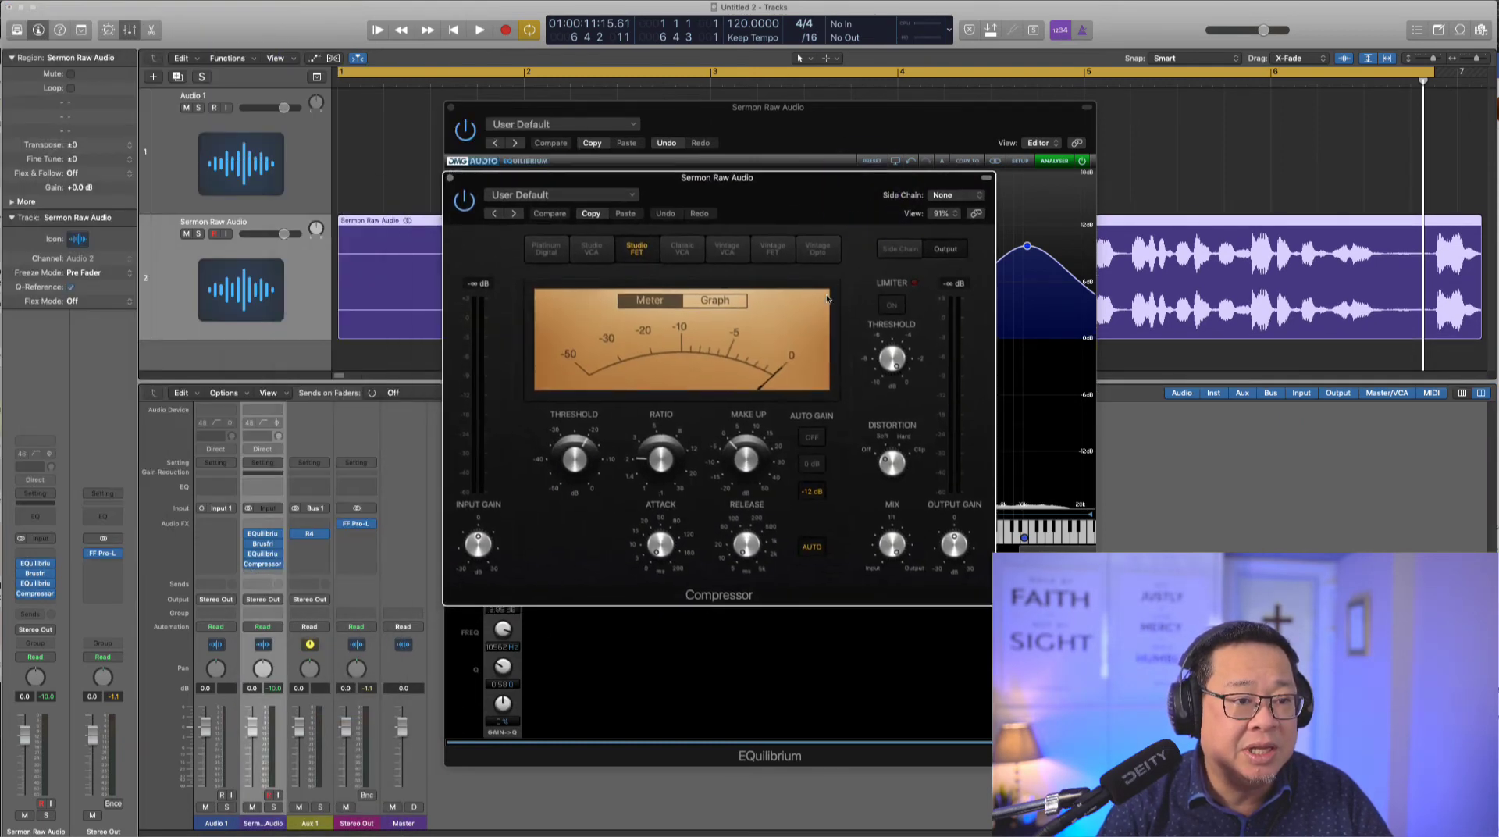
left_click(566, 251)
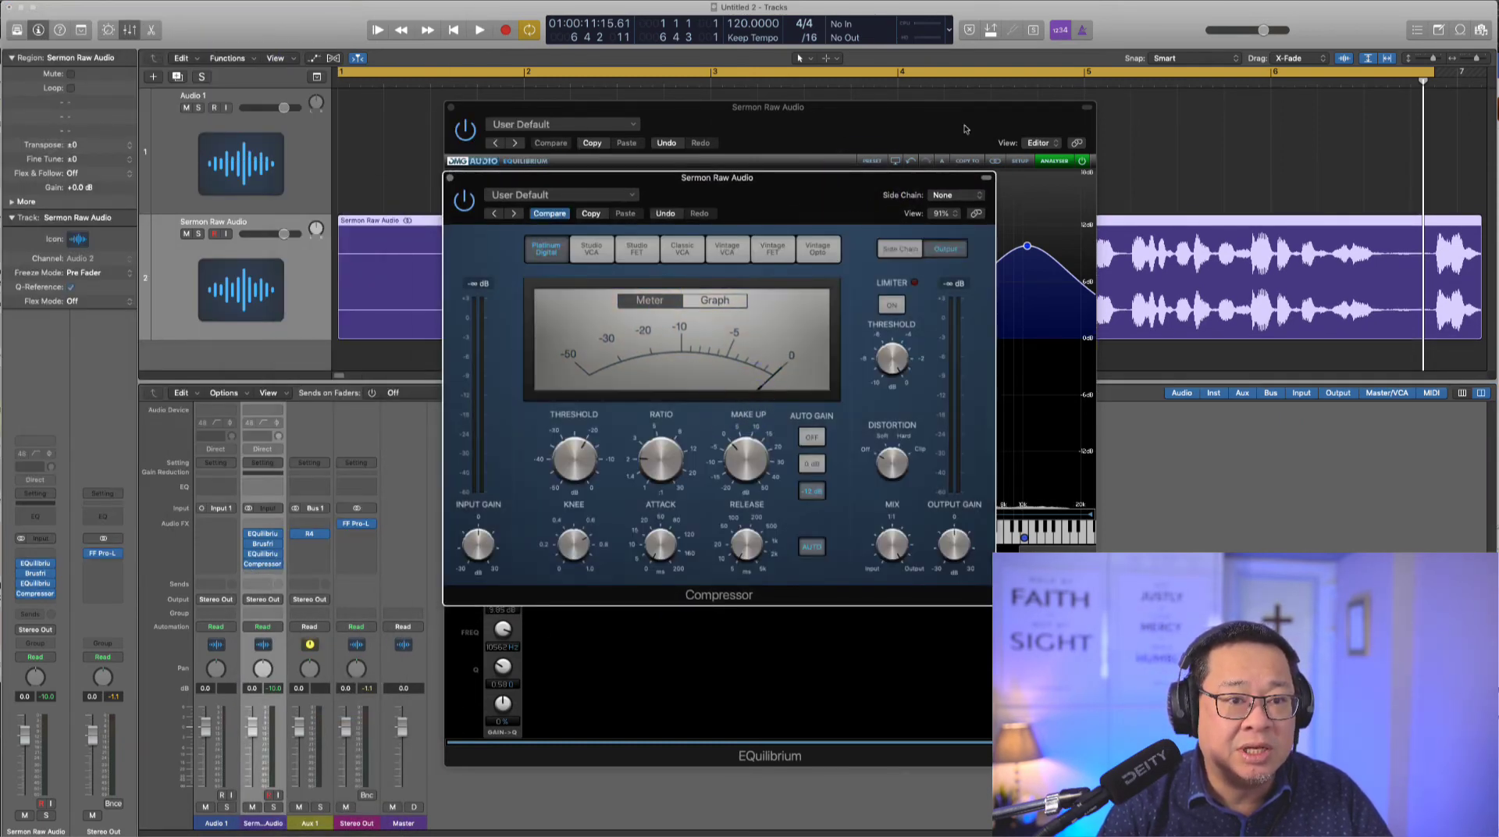
Step: Close EQuilibrium and lengthen the compressor release to 19 ms while playing
left_click(548, 142)
left_click(451, 107)
left_click(872, 402)
left_click_drag(814, 217, 824, 288)
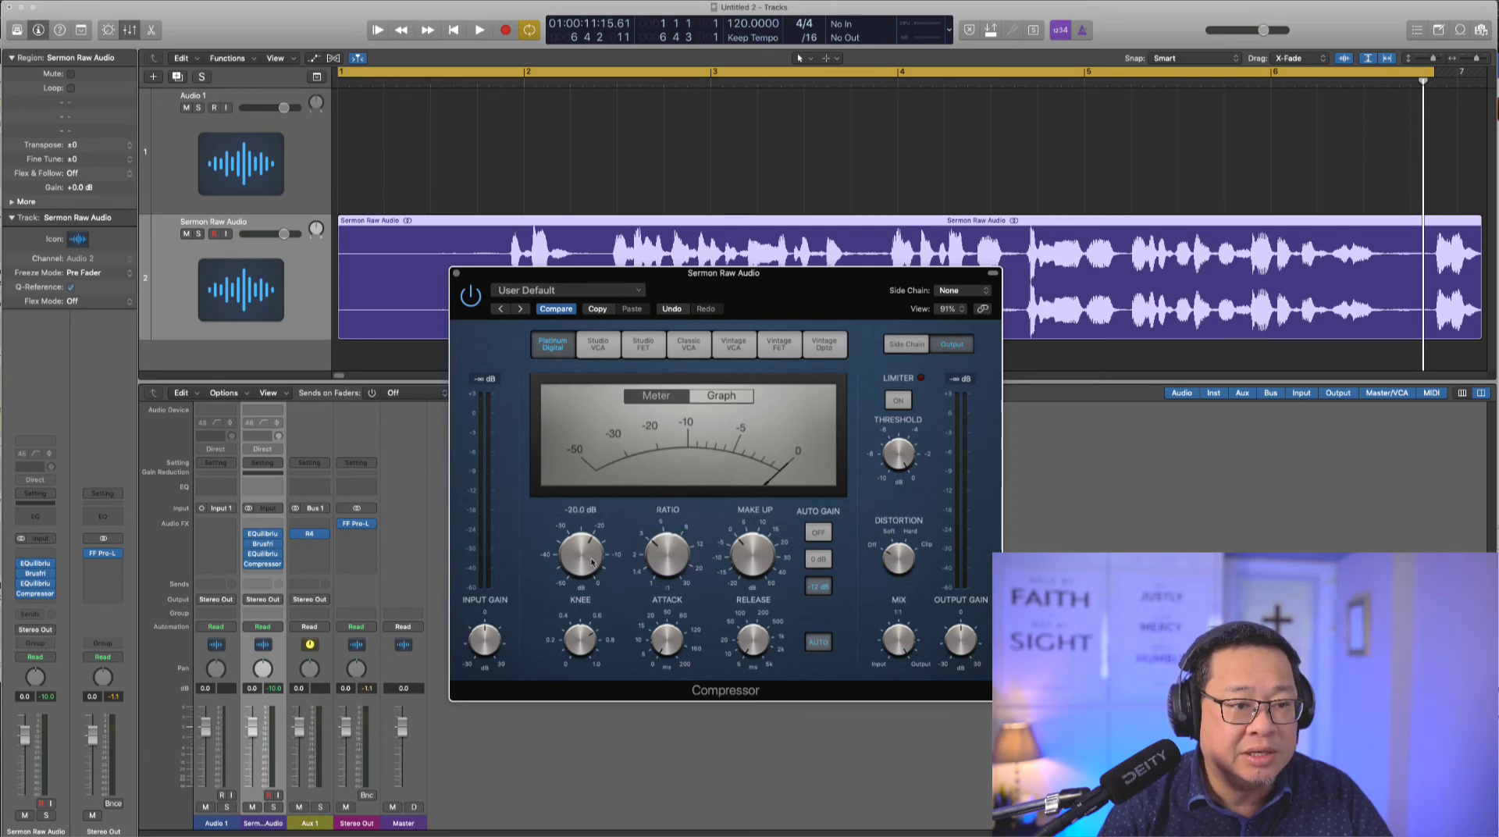
key("space")
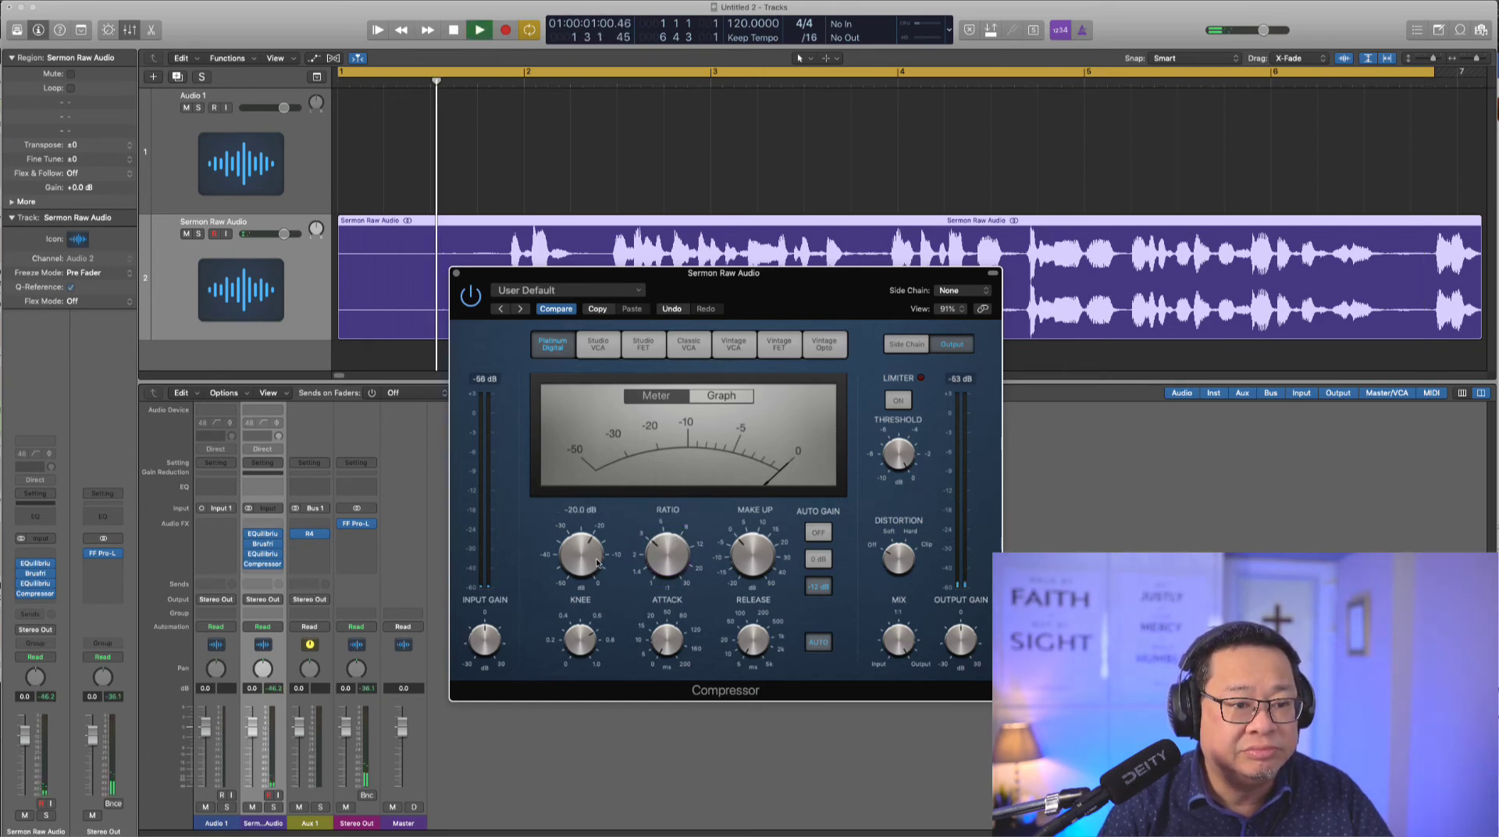
mouse_move(751, 626)
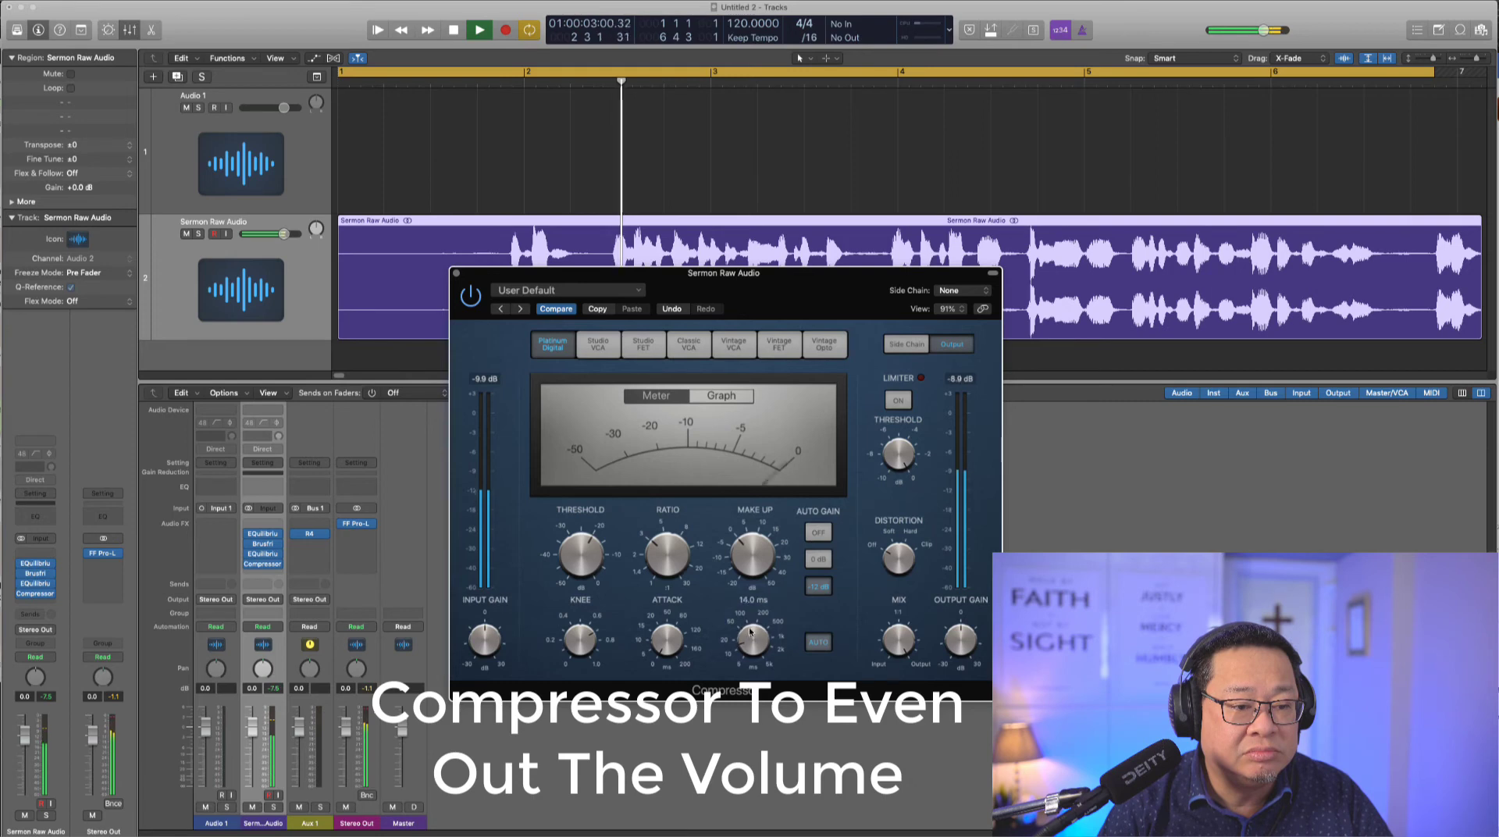
left_click_drag(751, 626, 762, 629)
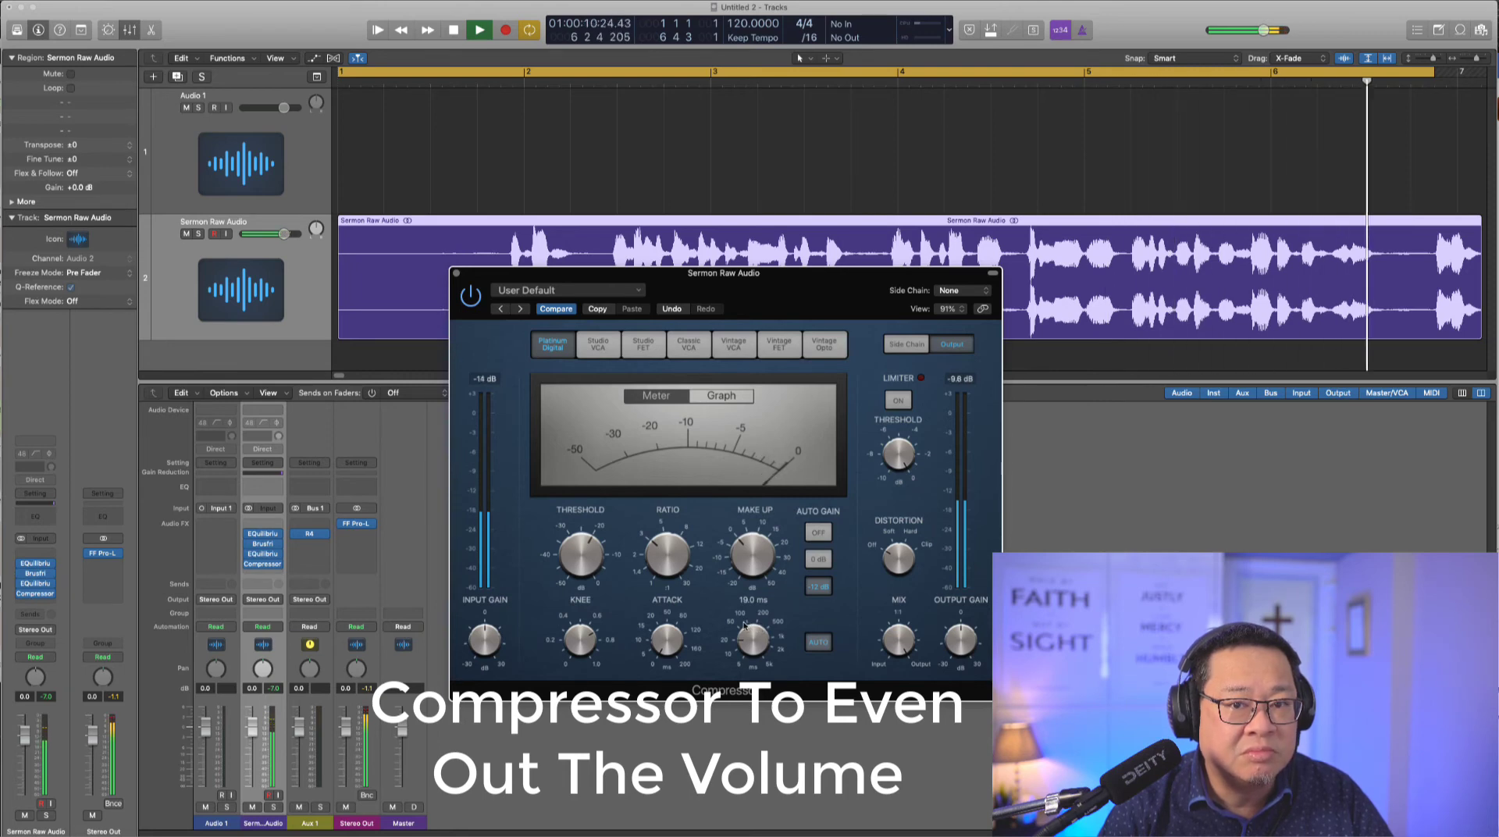
key("space")
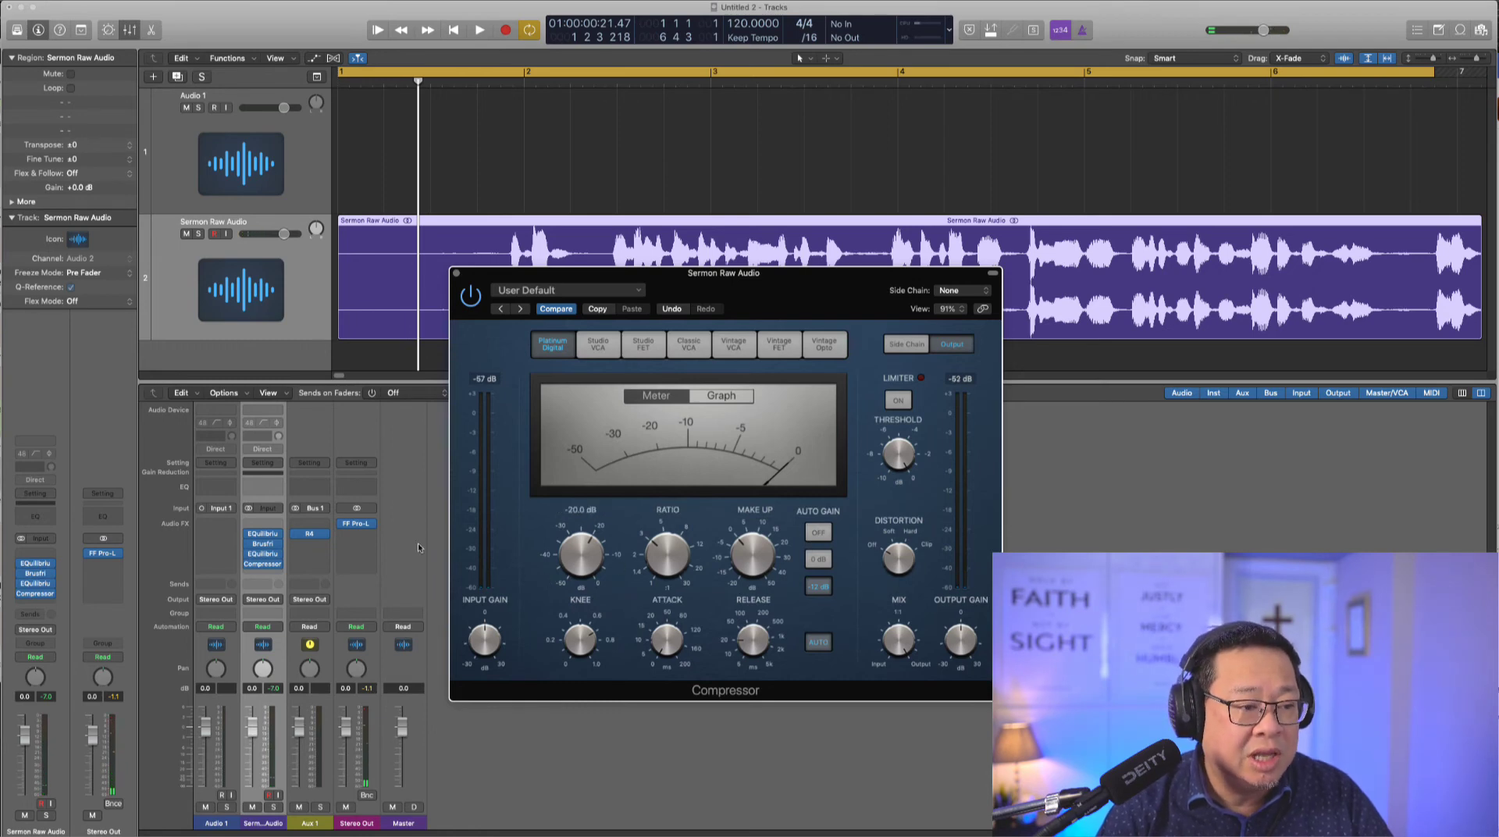
Step: Close the Compressor, open Pro-L on the Stereo Out, and play the sermon through it
left_click(457, 275)
left_click(411, 437)
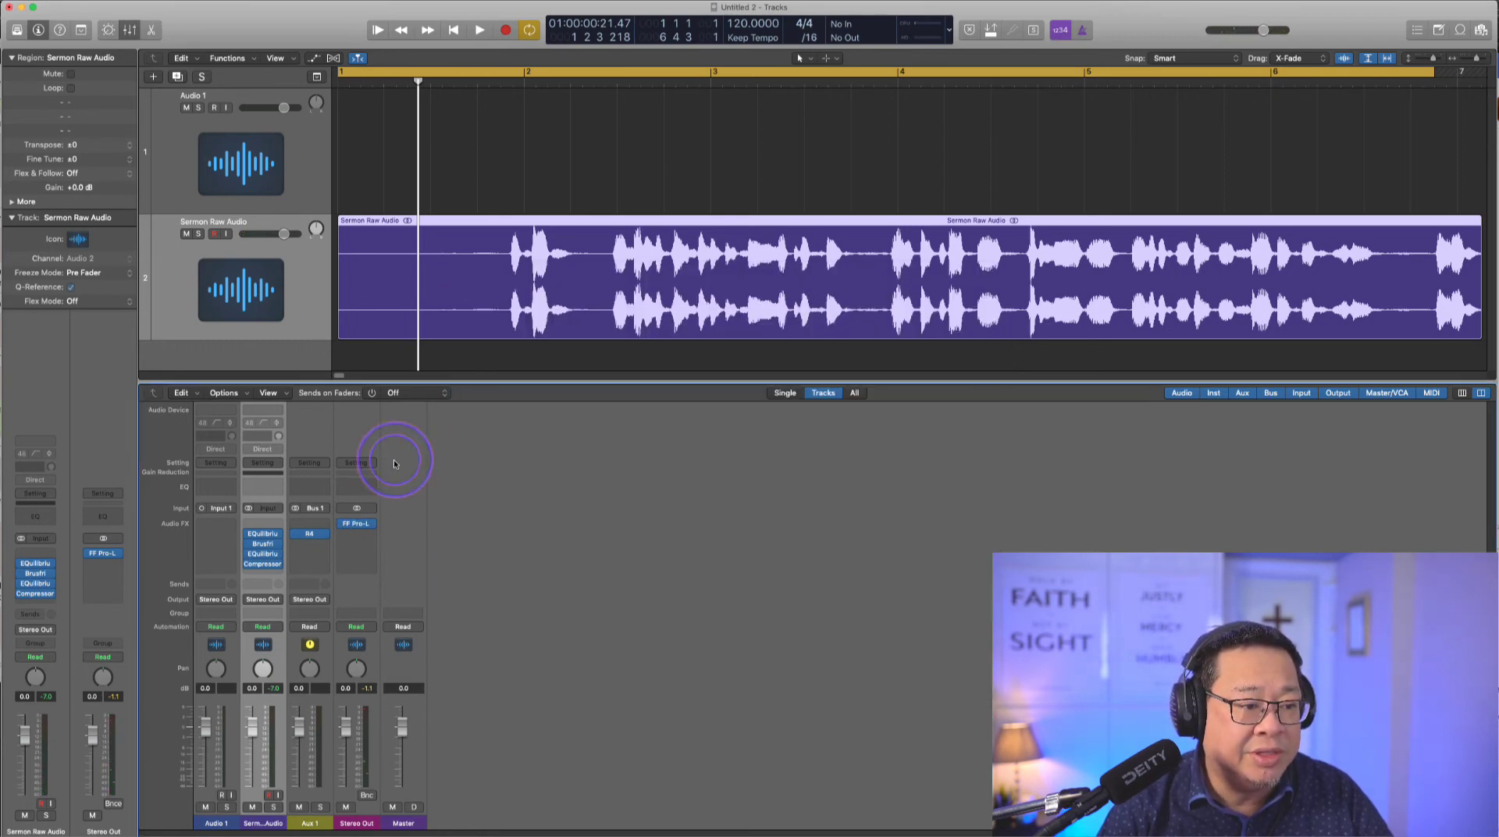
left_click(356, 523)
left_click_drag(1155, 429, 567, 364)
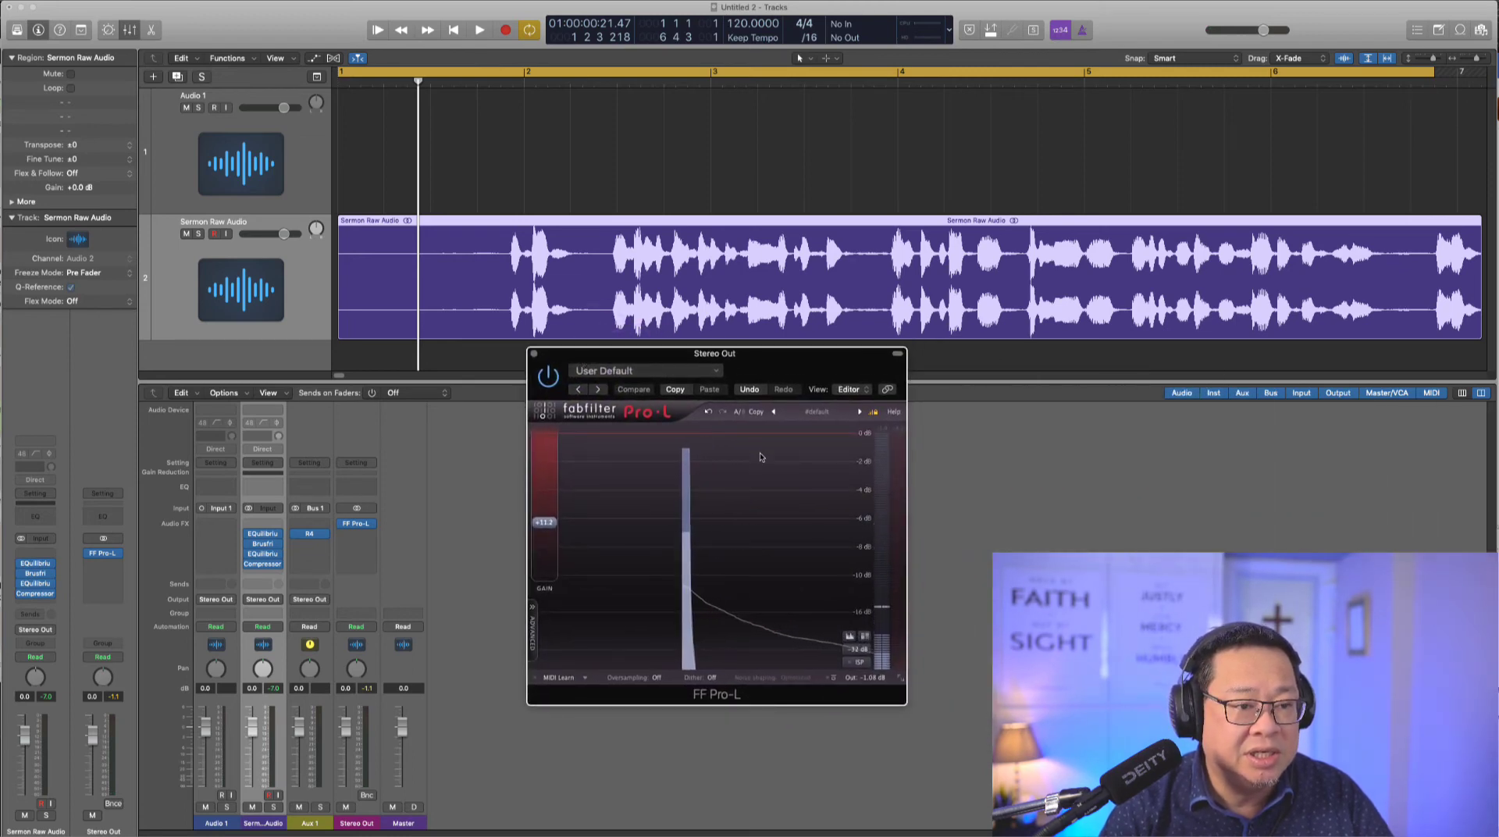
left_click_drag(764, 386, 765, 381)
key("space")
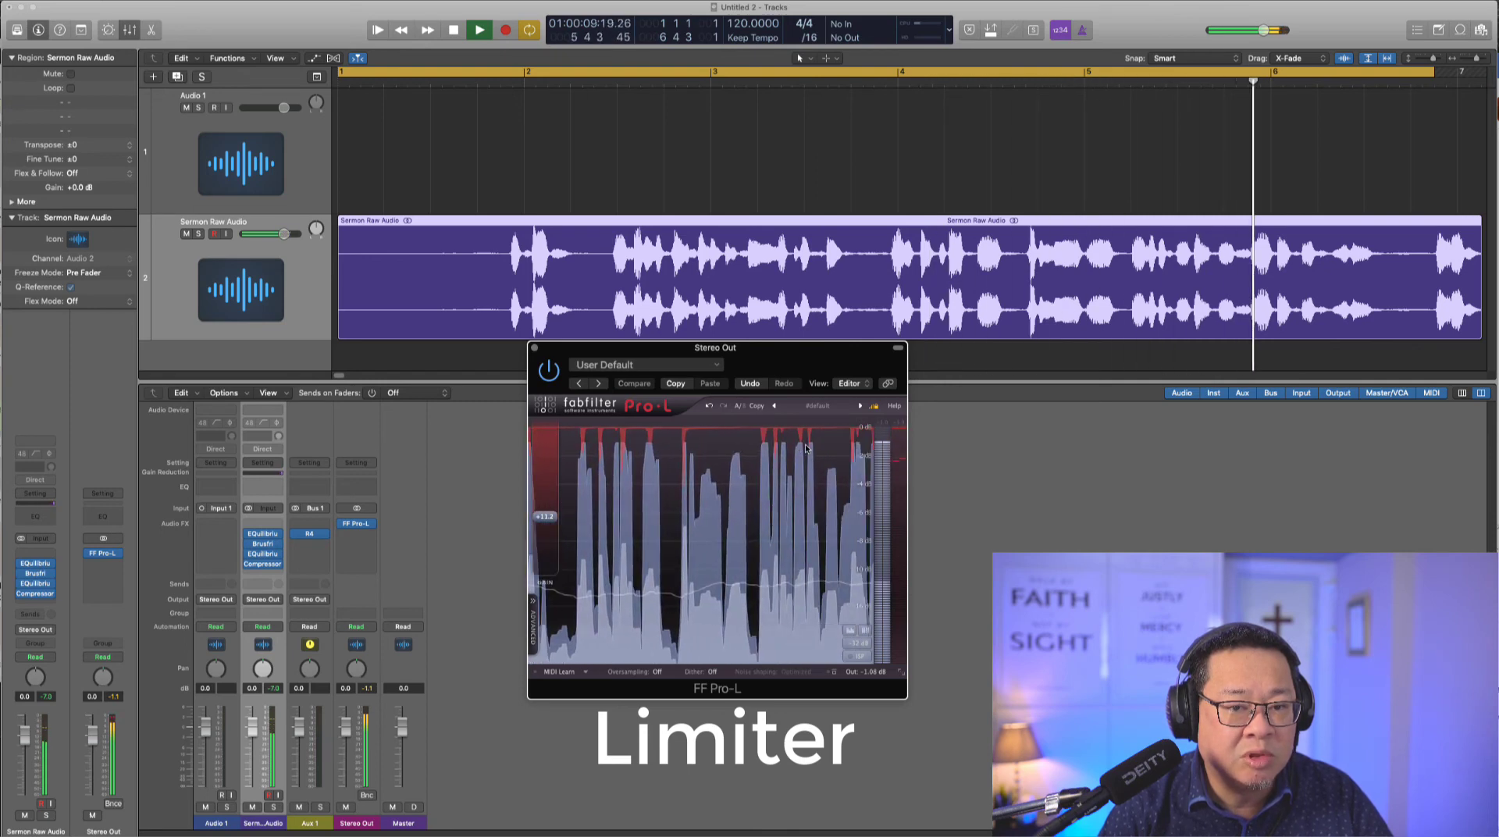
key("space")
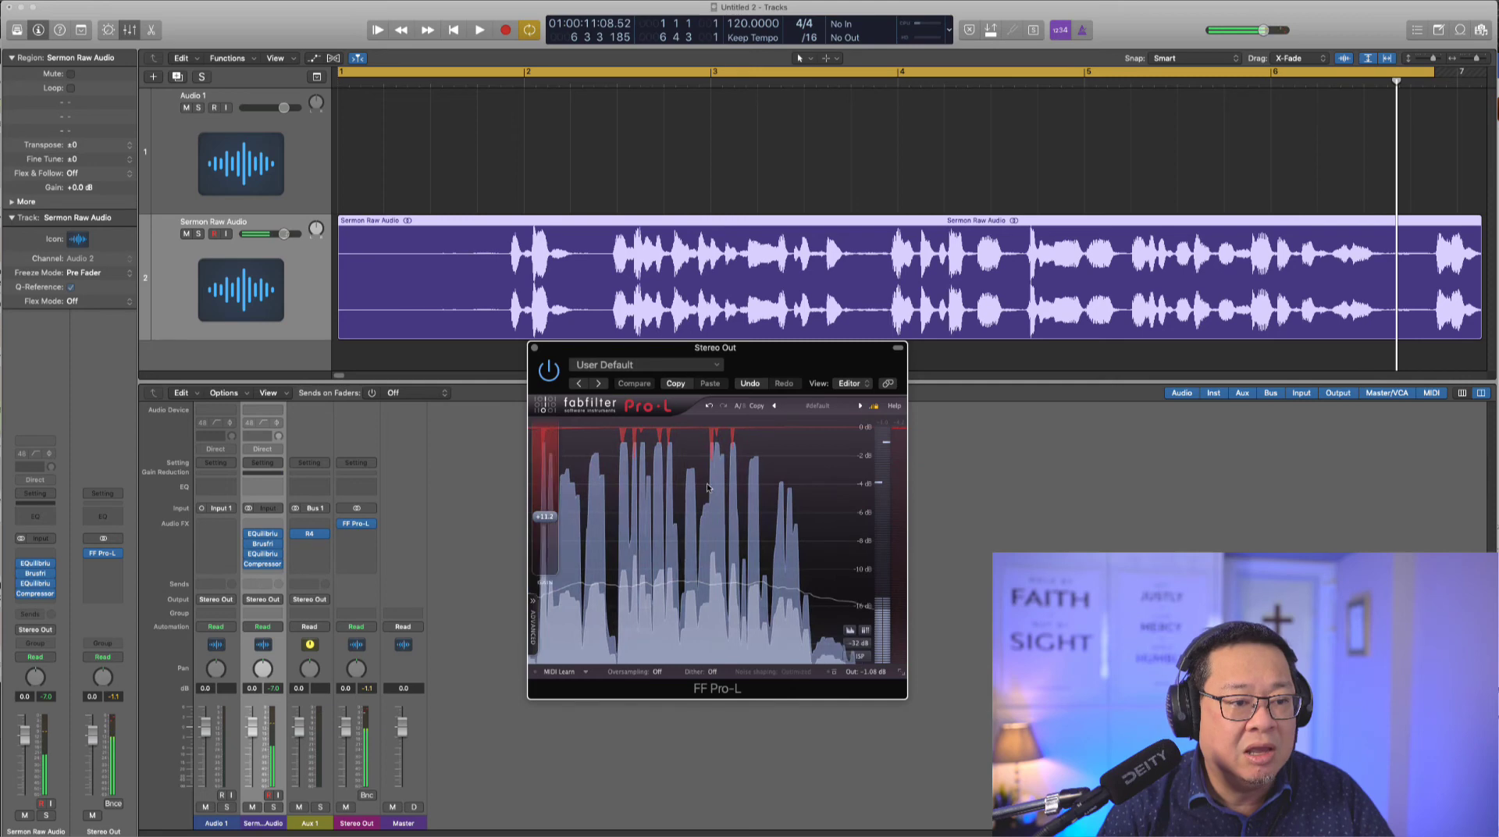